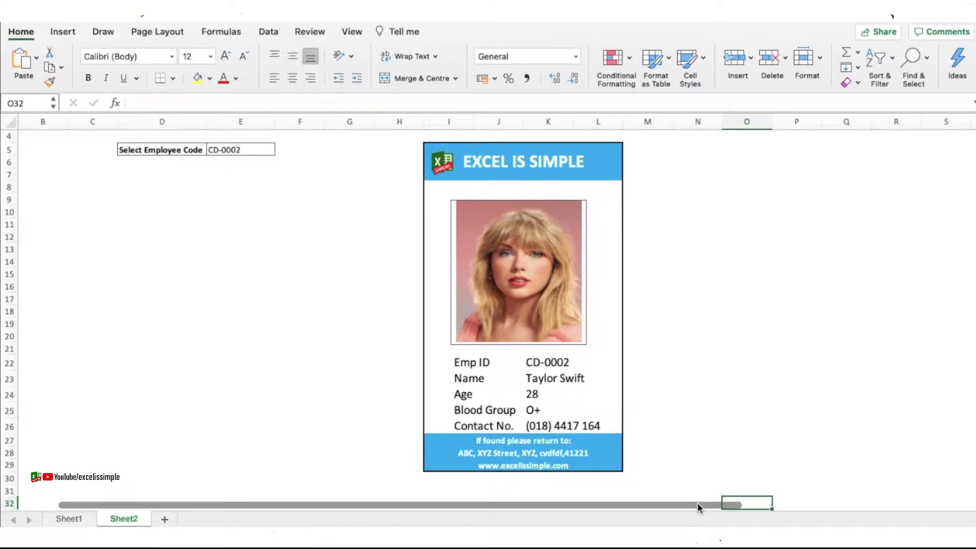
Choose employee CD-0012 from the ID card's code drop-down in E5.
left_click(280, 151)
key("Down")
key("Down")
key("Down")
key("Down")
key("Down")
key("Down")
left_click(237, 308)
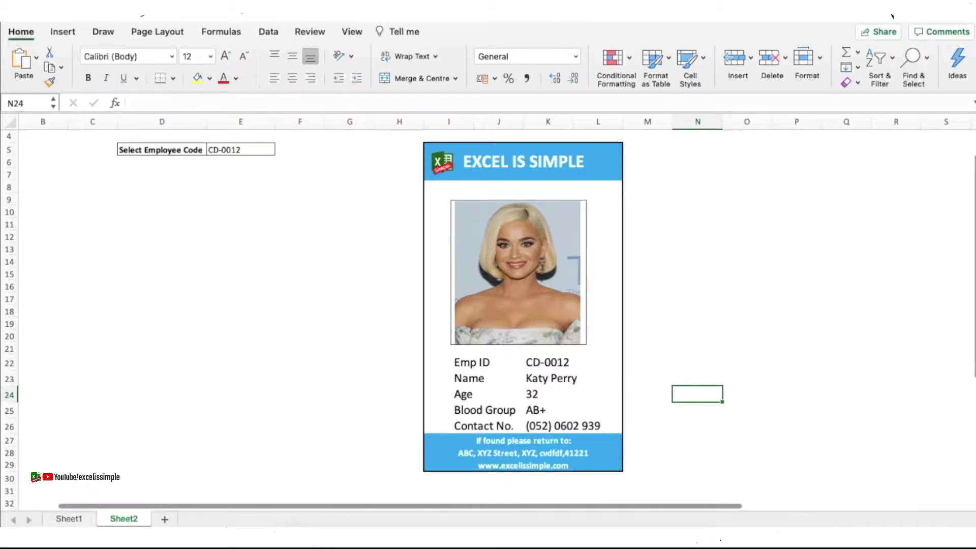
Add a new sheet and rename it EmployeeData.
left_click(164, 520)
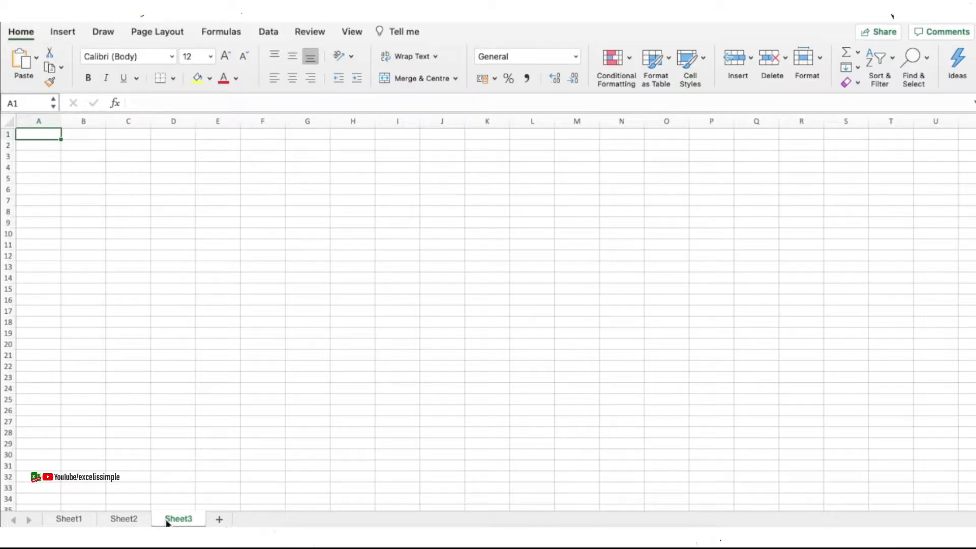
double_click(175, 519)
type("EmployeeData")
key("Return")
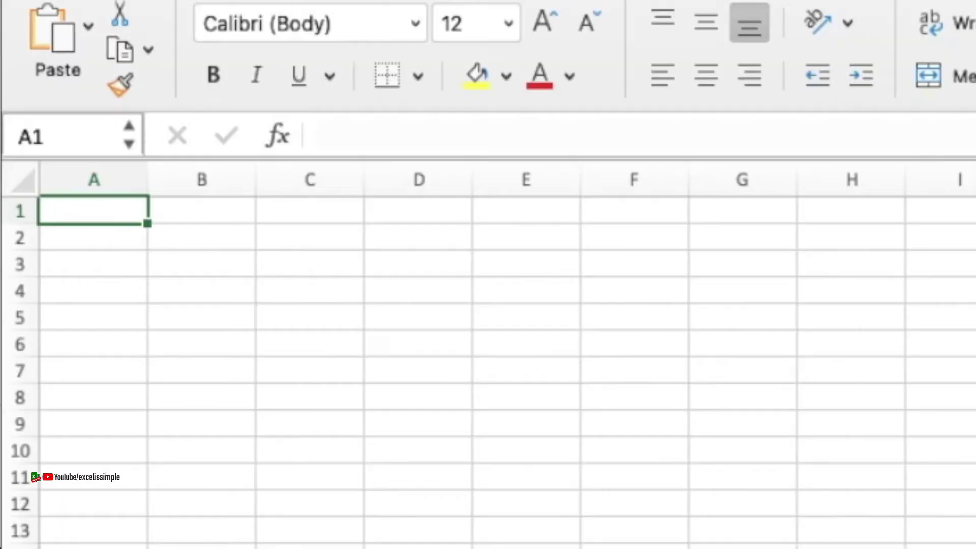
type("Employee Code")
Enter headers Employee Code, Name, Age, Blood Group, Contact Number and Photo in A1:F1.
key("Return")
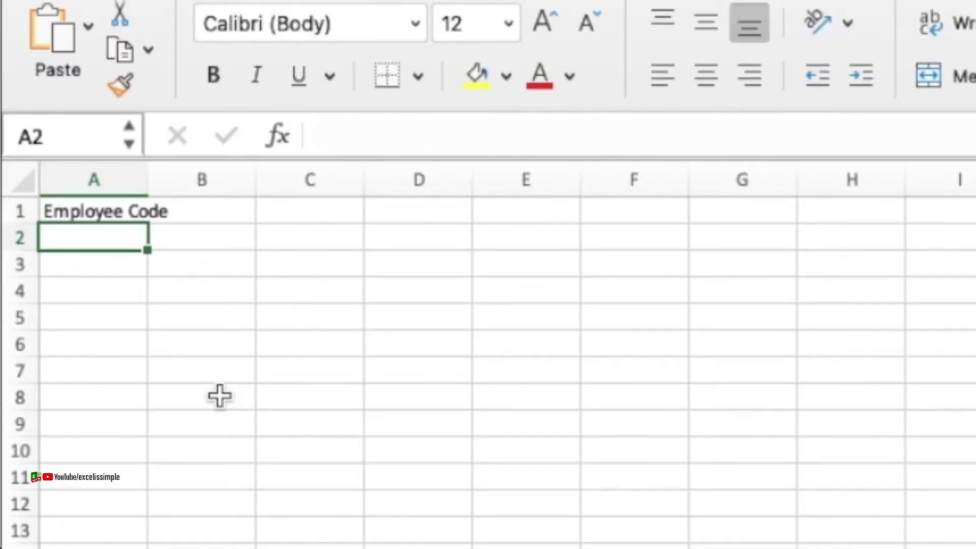
key("Up")
key("Right")
type("Name")
key("Return")
key("Up")
key("Right")
type("Age")
key("Return")
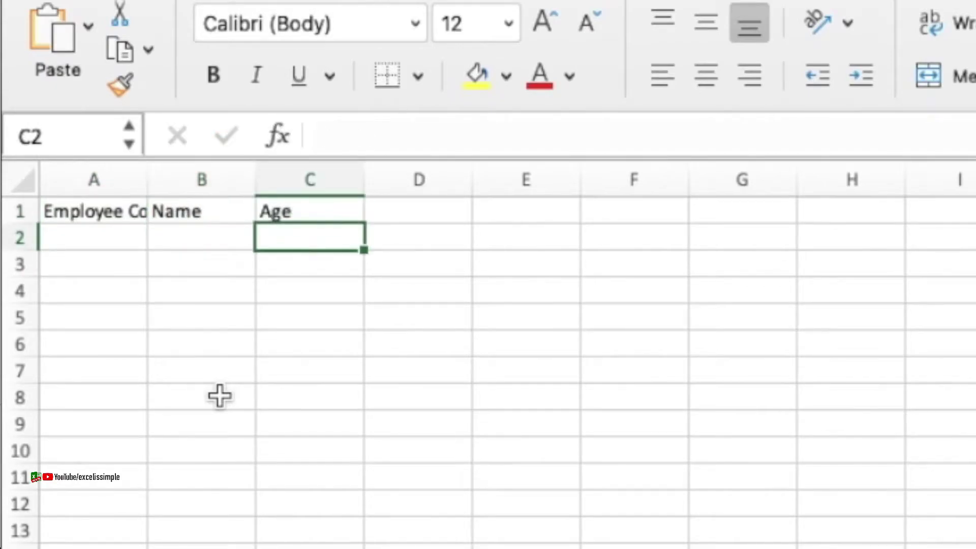
key("Up")
key("Right")
type("Blood Group")
key("Return")
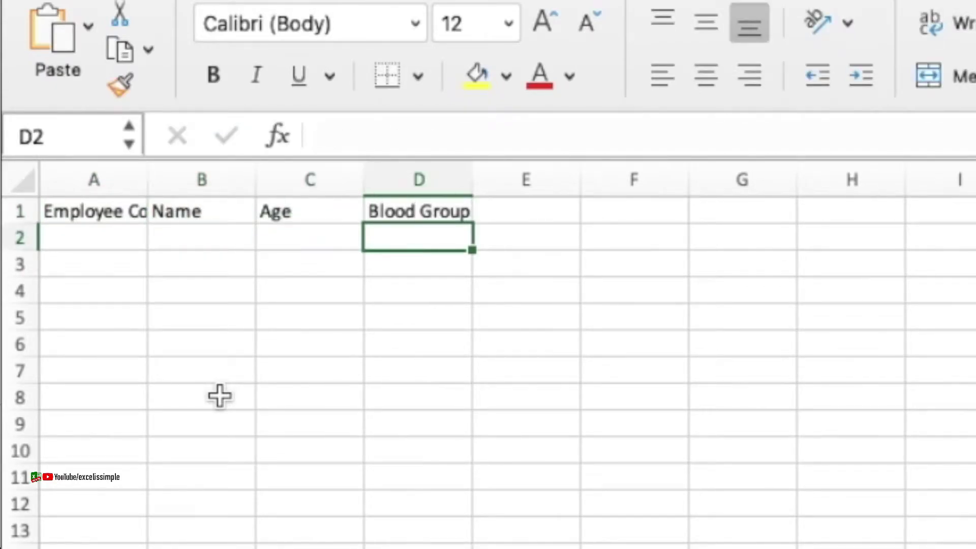
key("Up")
key("Right")
type("Contact Number")
key("Return")
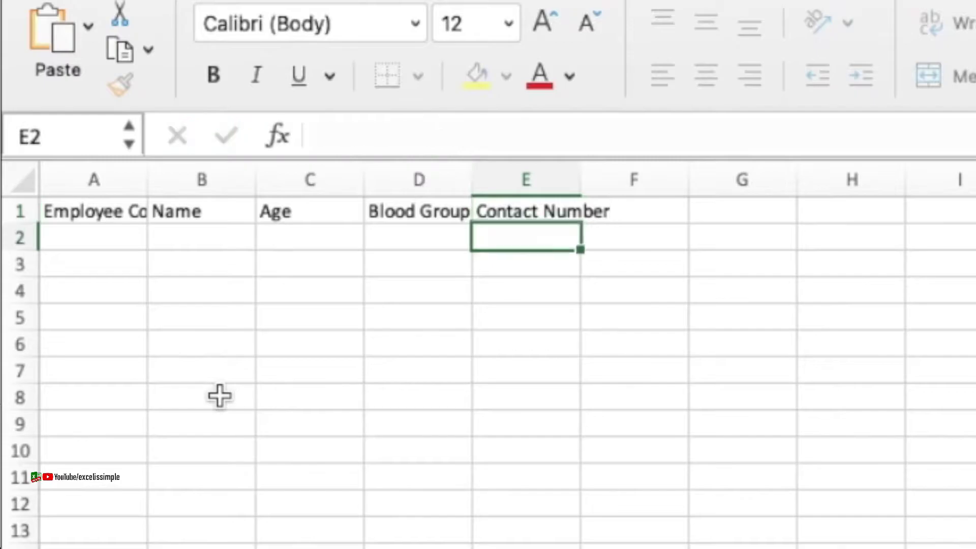
key("Up")
key("Right")
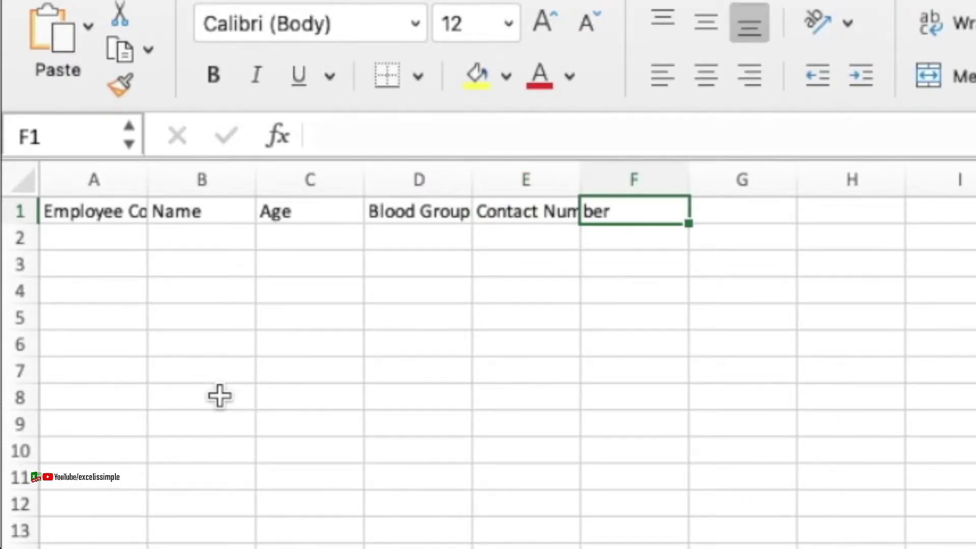
type("Photo")
key("Return")
Enter the first employee codes and fill them down to CD-0014 in row 15.
left_click(303, 389)
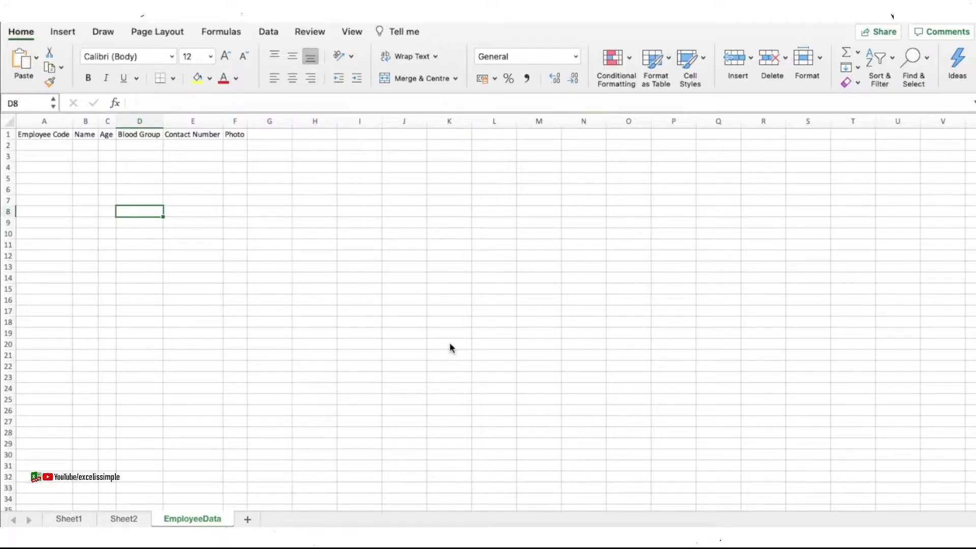
type("CD-0002")
key("Return")
left_click_drag(73, 162, 66, 298)
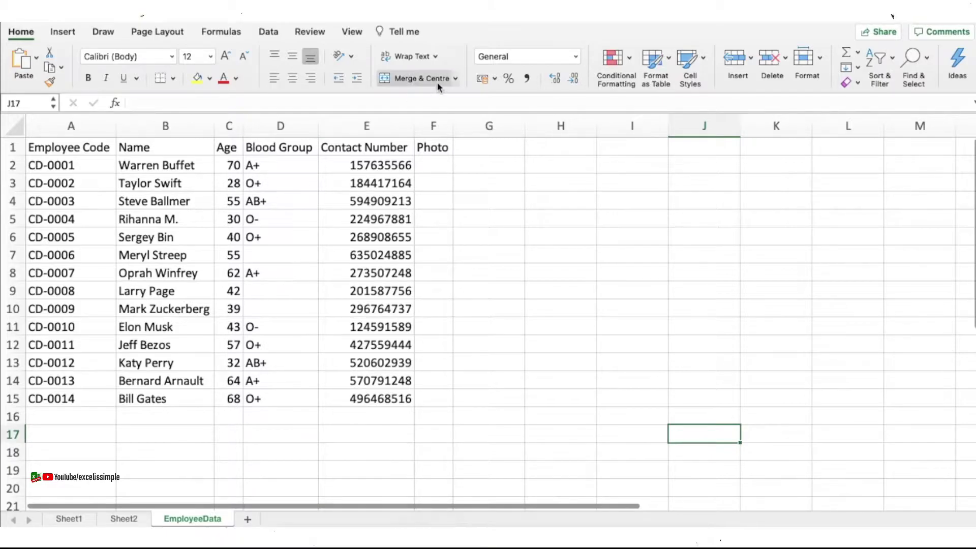
left_click(438, 164)
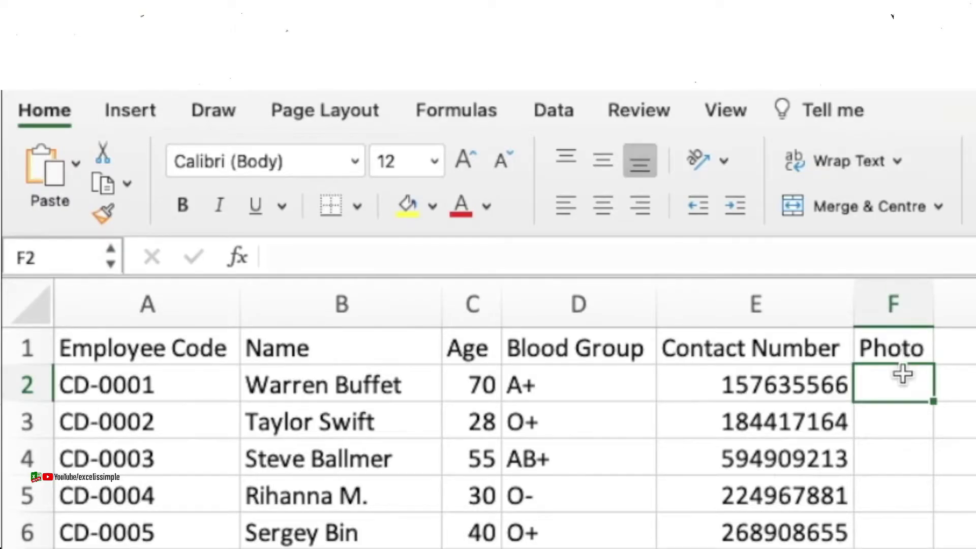
Insert the first employee's photo from the Downloads folder into the Photo cell F2.
left_click(131, 110)
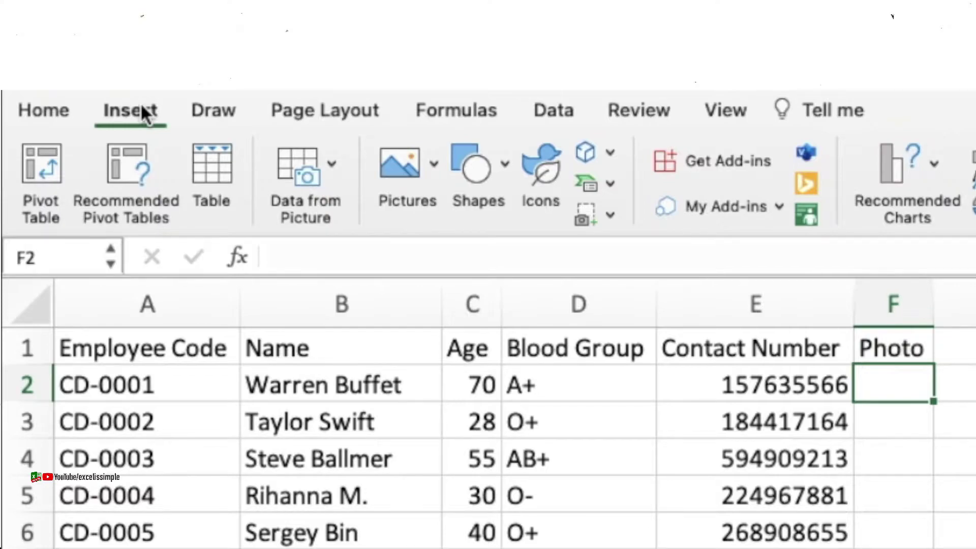
left_click(412, 171)
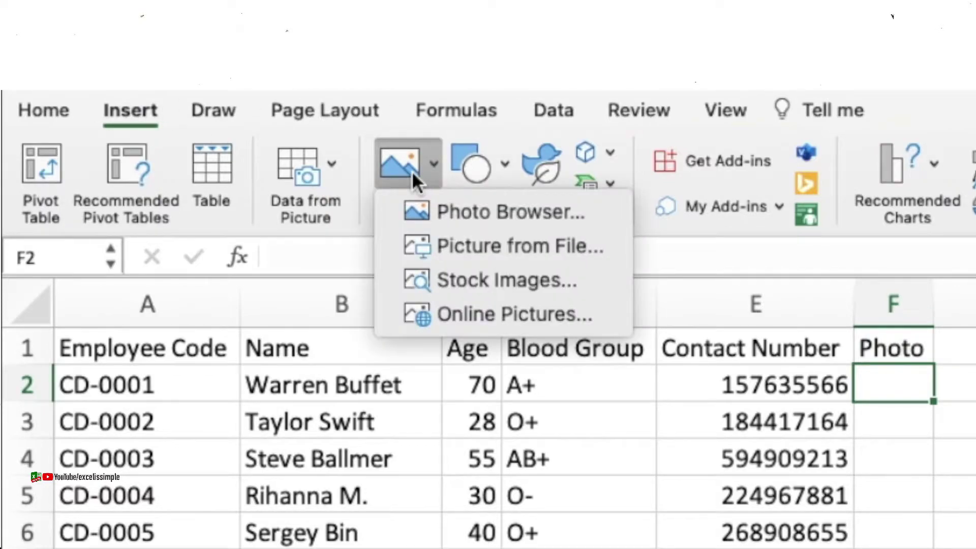
left_click(519, 246)
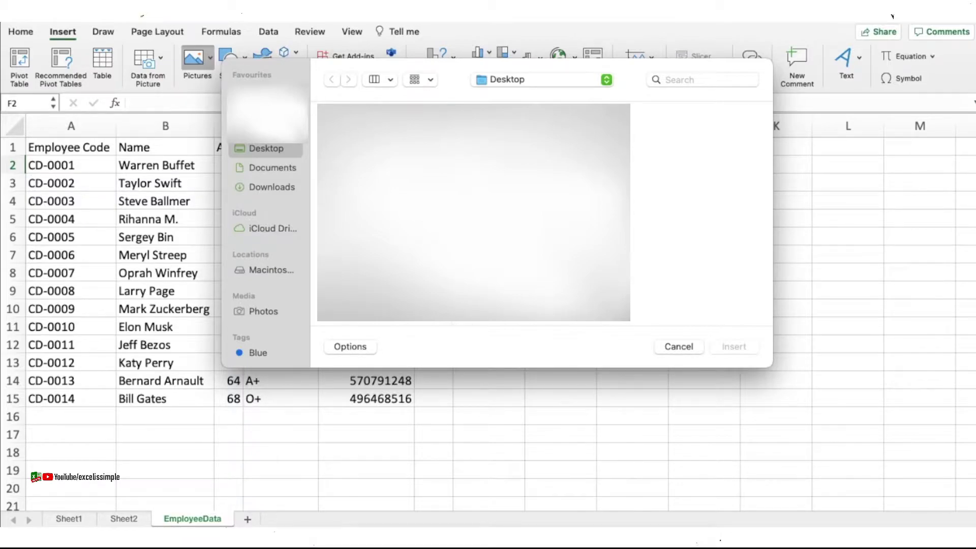
left_click(272, 187)
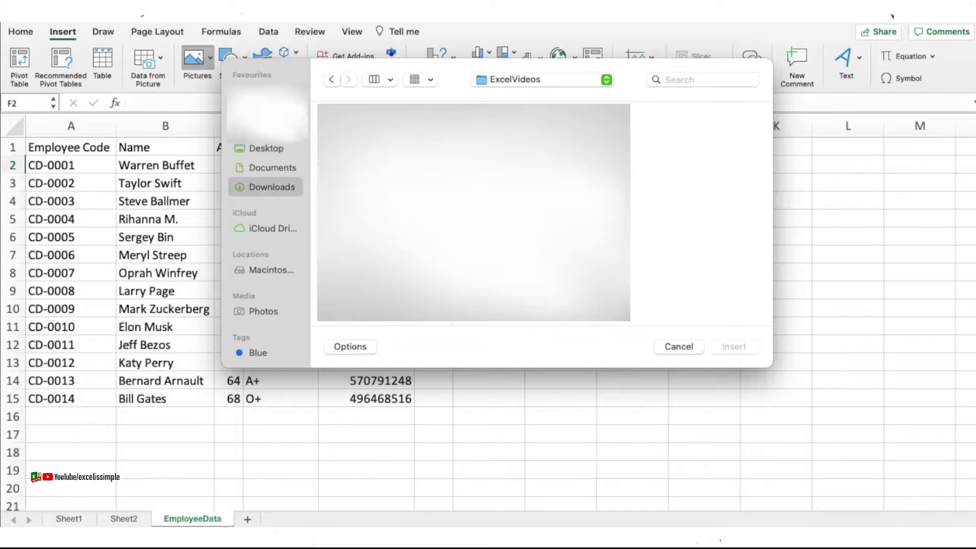
left_click(734, 347)
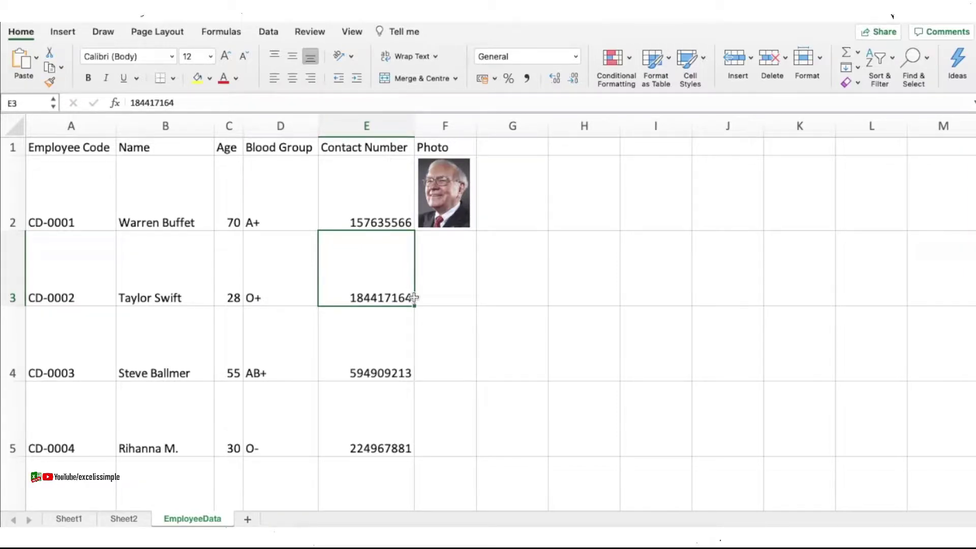
Paste and align a photo copy in the next row and swap it via Change Picture.
key("ctrl+v")
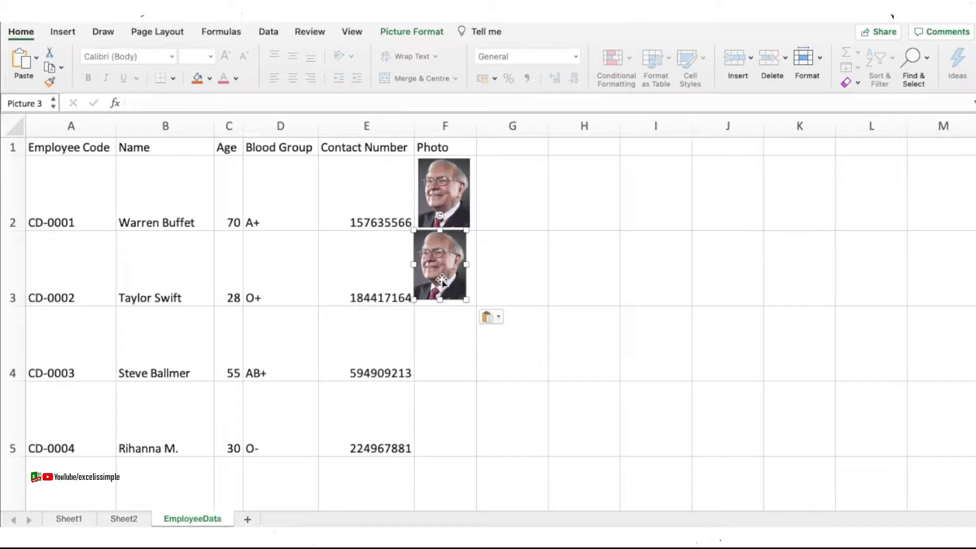
left_click_drag(442, 280, 447, 283)
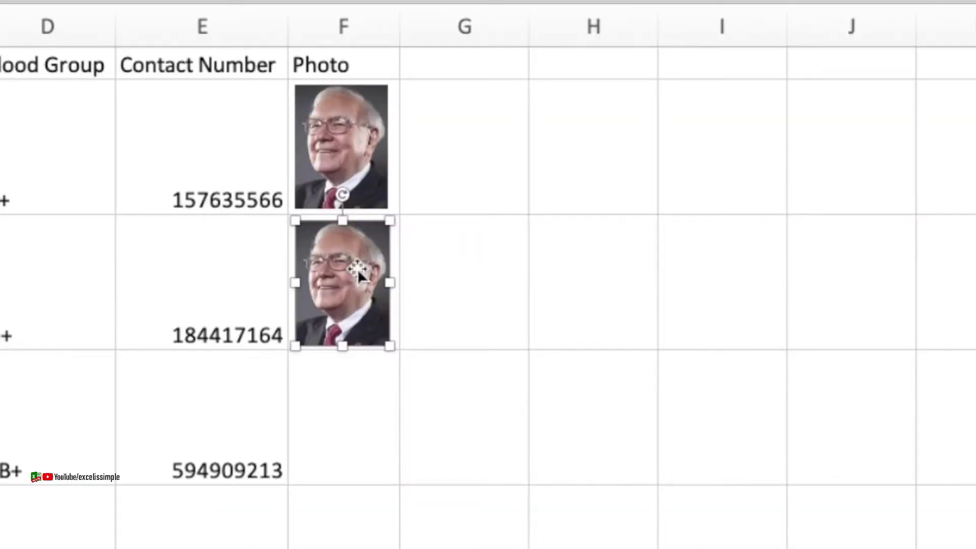
right_click(358, 269)
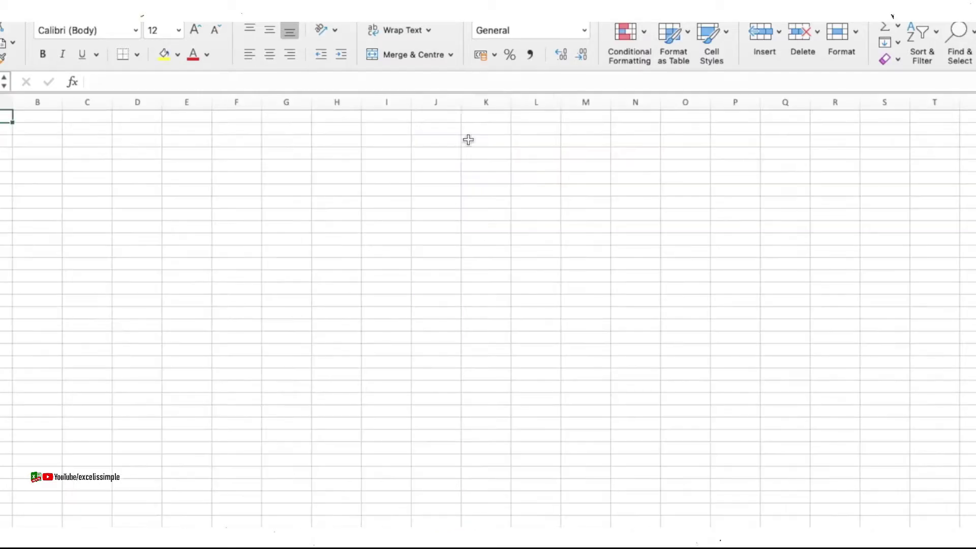
left_click(465, 139)
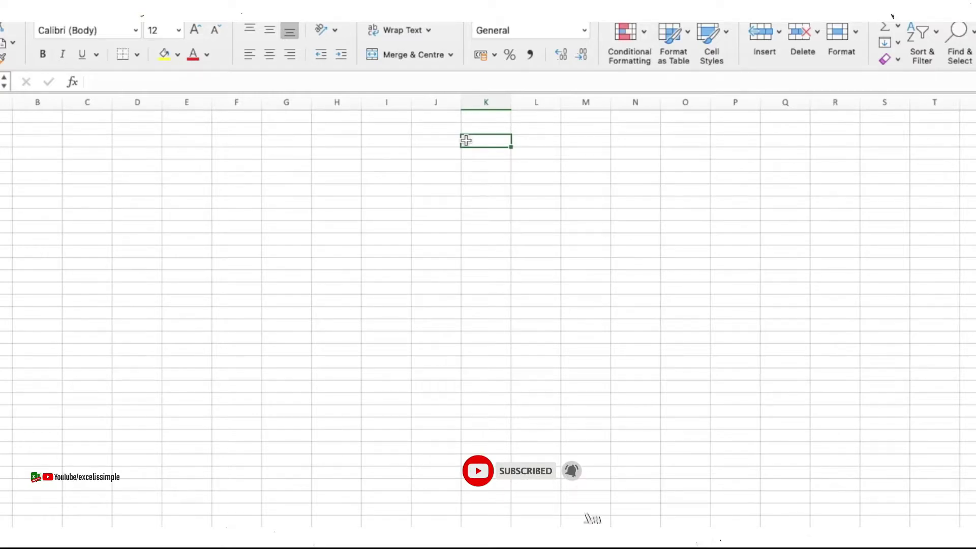
Select K:N over about 17 rows and give the card area an outside border.
key("shift+Right")
key("shift+Right")
key("shift+Right")
key("shift+Down")
key("shift+Down")
key("shift+Down")
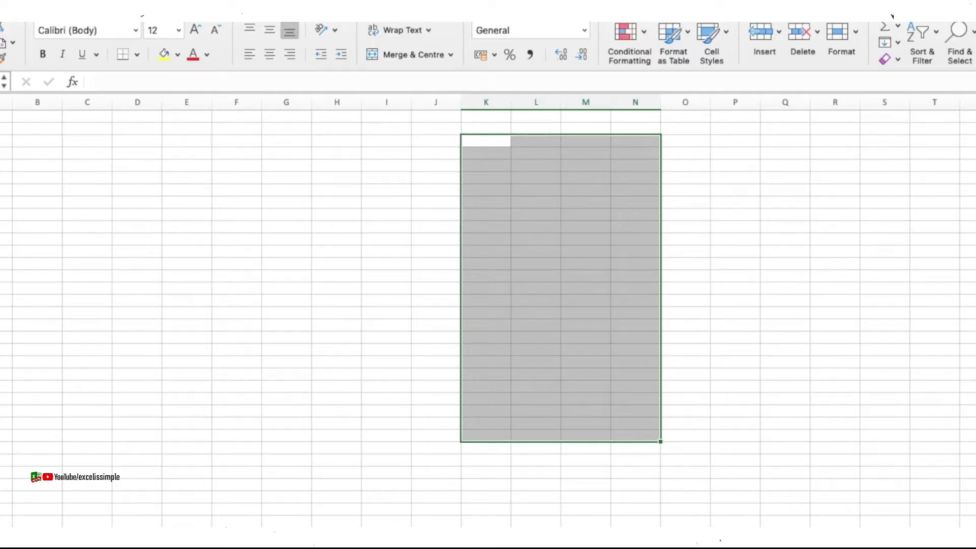
left_click(137, 54)
left_click(159, 231)
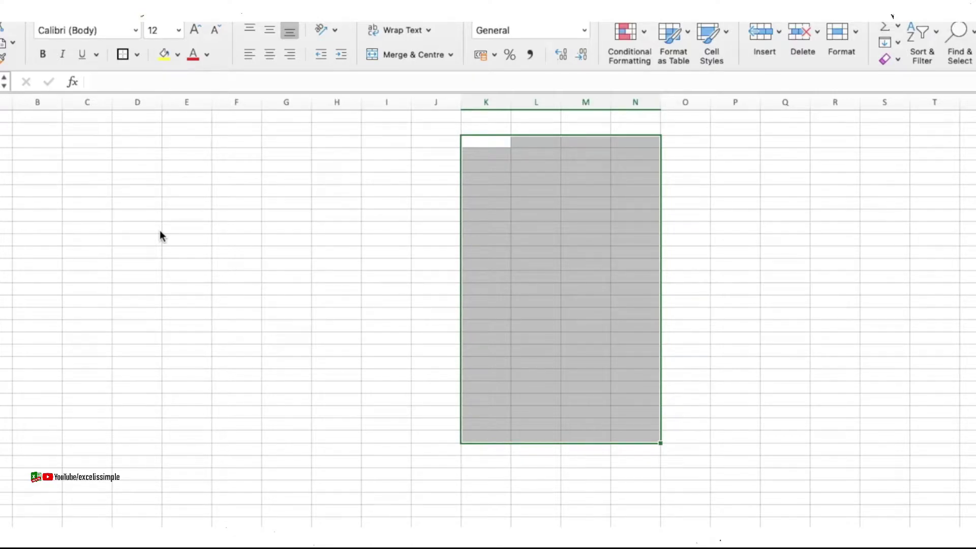
left_click(493, 145)
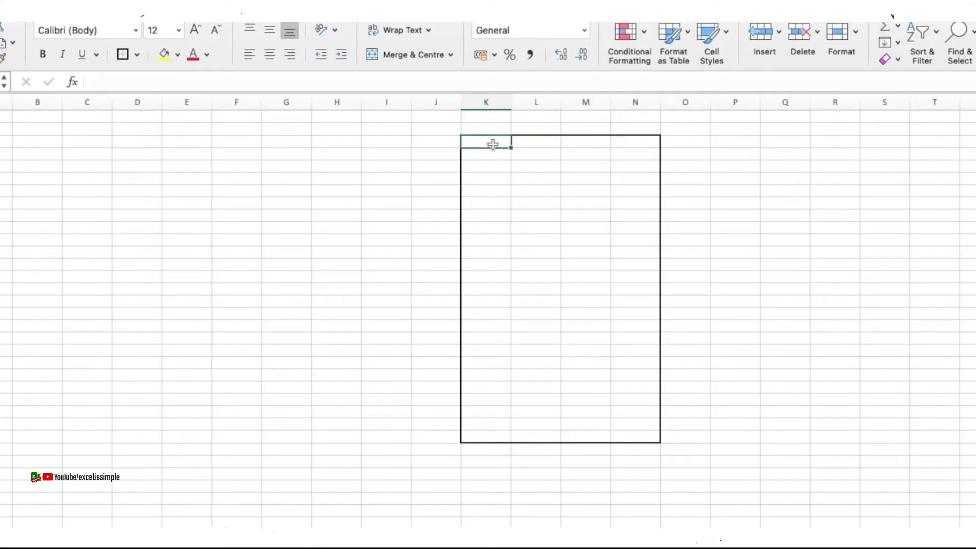
Select the card's top two rows and bring up the fill colour choices.
left_click_drag(492, 145, 642, 171)
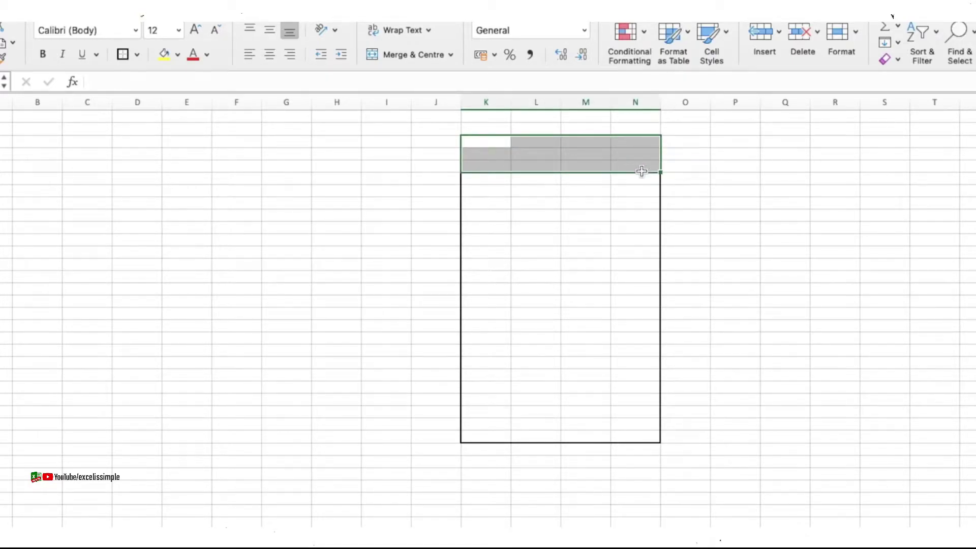
left_click(177, 54)
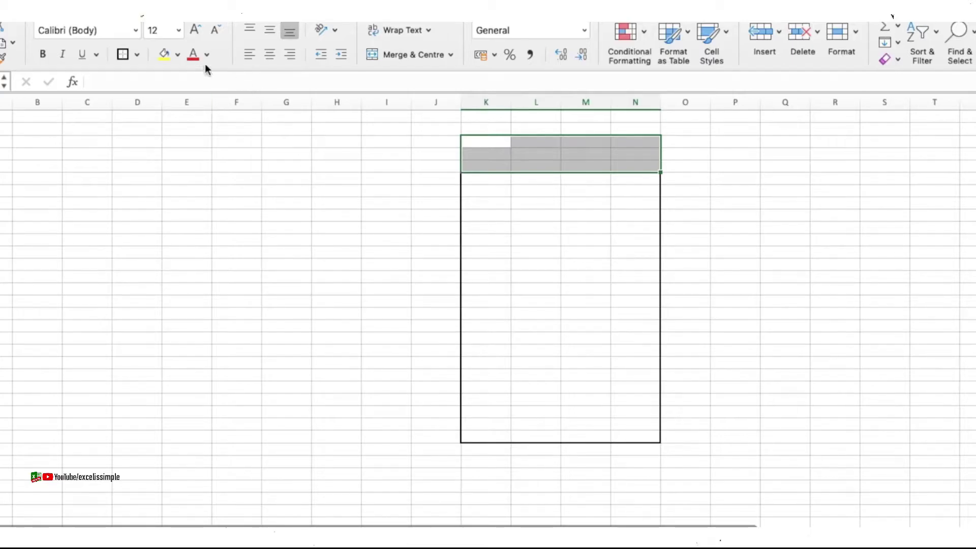
left_click(177, 55)
Fill the top band with a dark blue sampled from a website via More Colours' eyedropper.
left_click(206, 296)
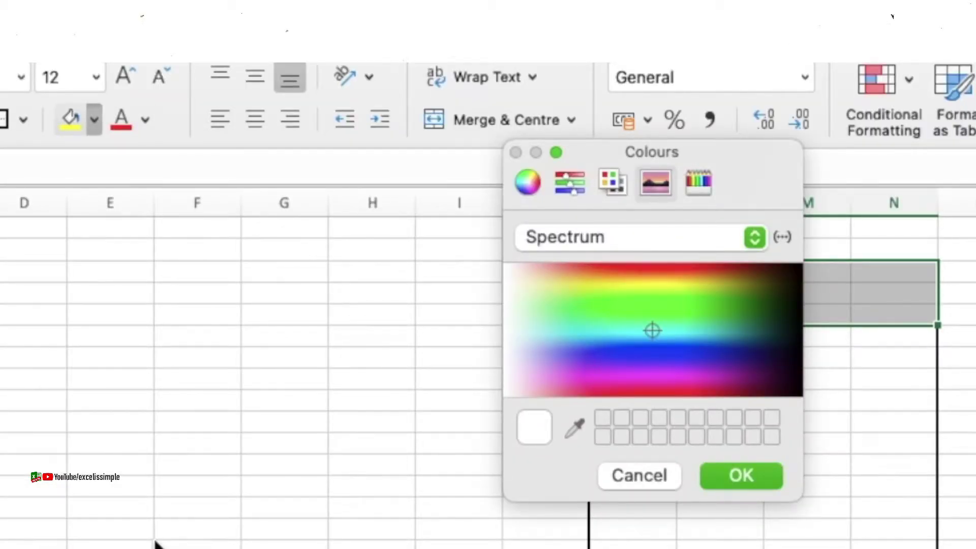
left_click(576, 424)
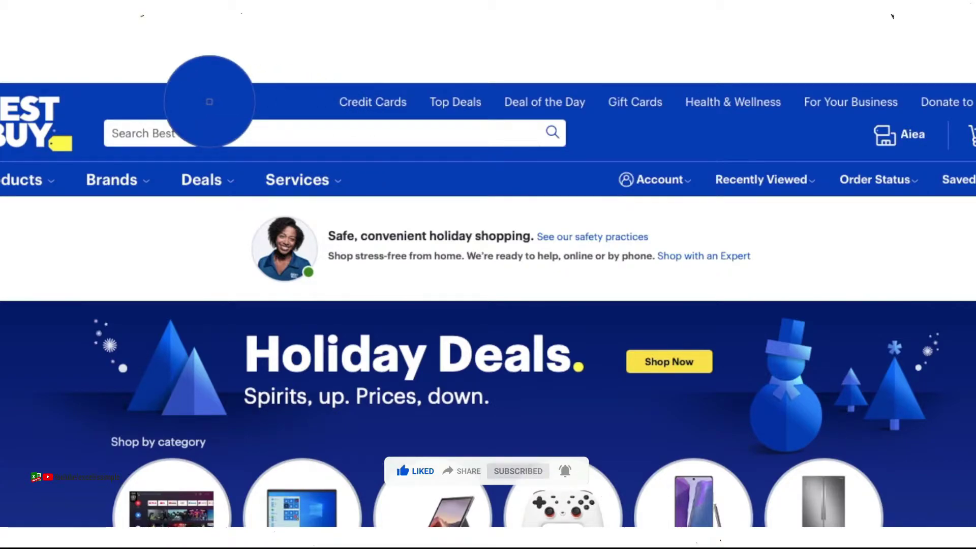
left_click(209, 102)
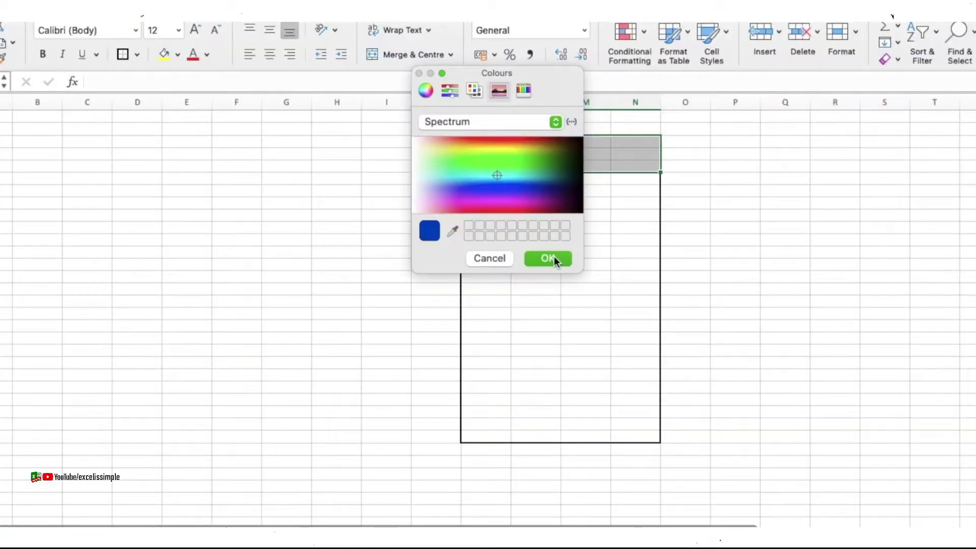
left_click(548, 258)
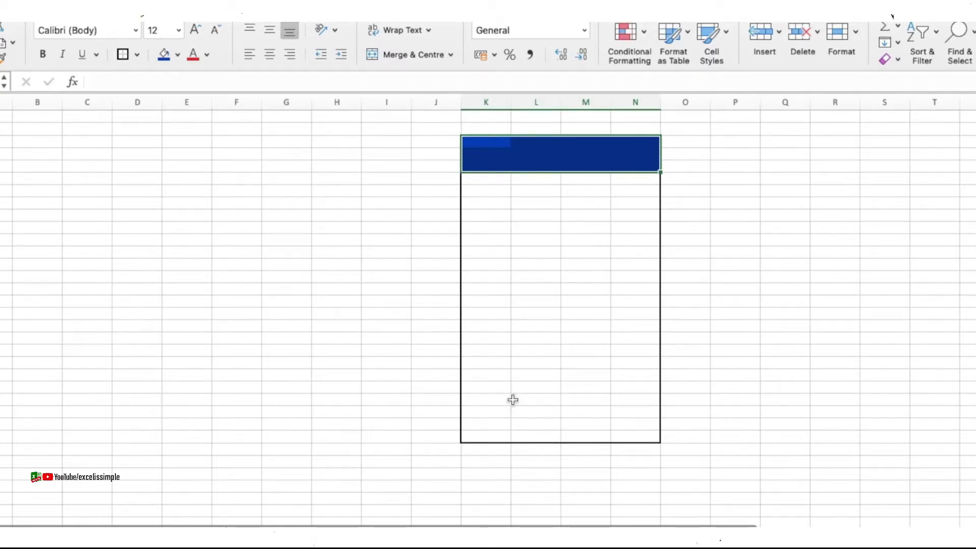
Fill the card's bottom two rows blue and finish the EXCEL IS SIMPLE header title.
left_click_drag(487, 416, 626, 438)
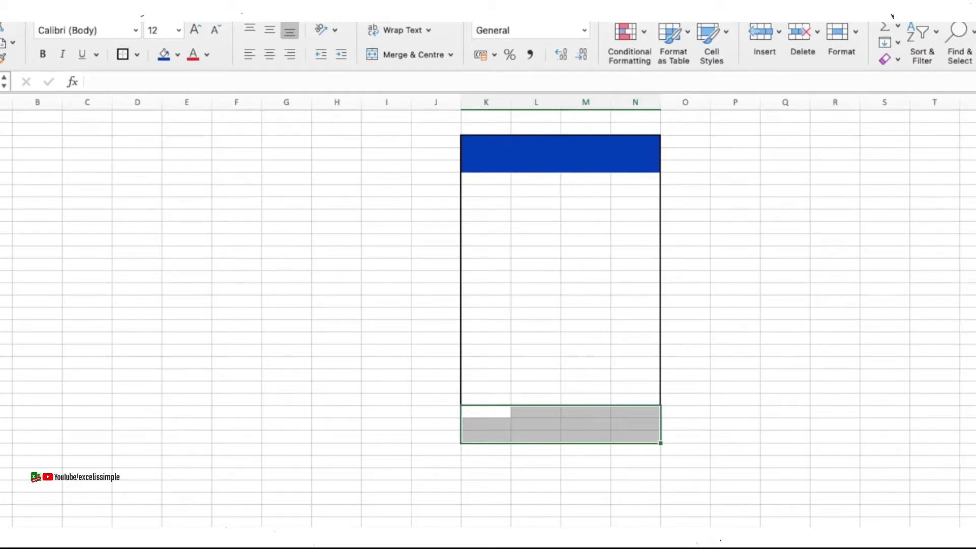
left_click(178, 54)
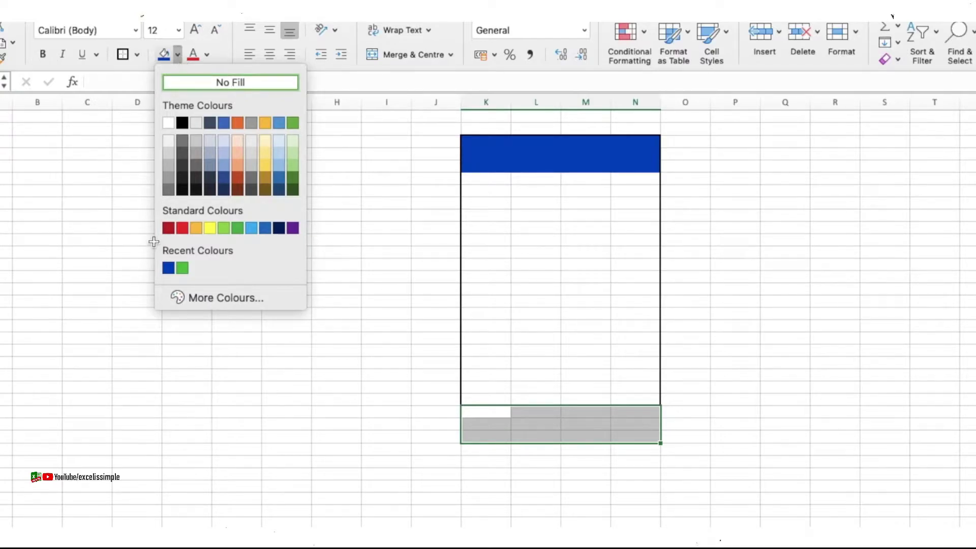
left_click(168, 268)
type("EXCEL IS SIMPLE")
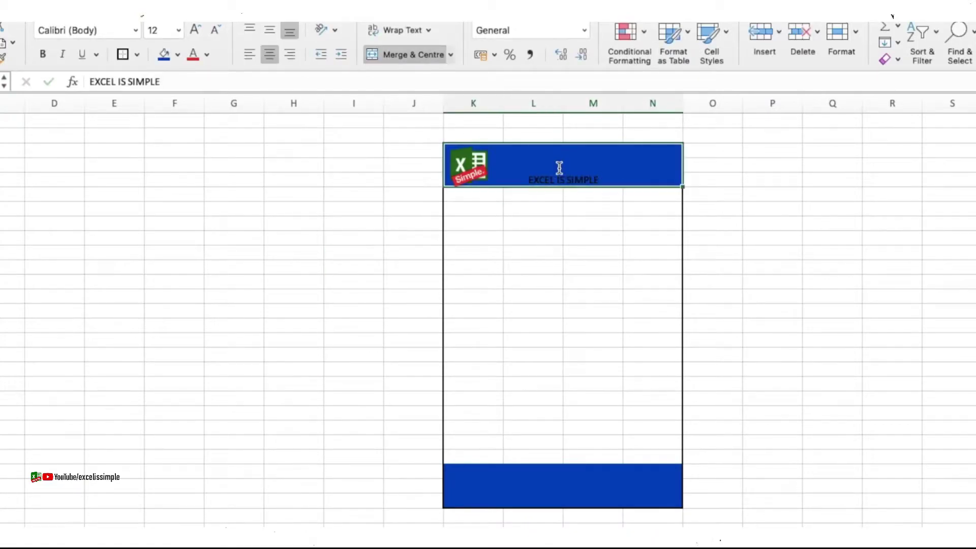
left_click(518, 339)
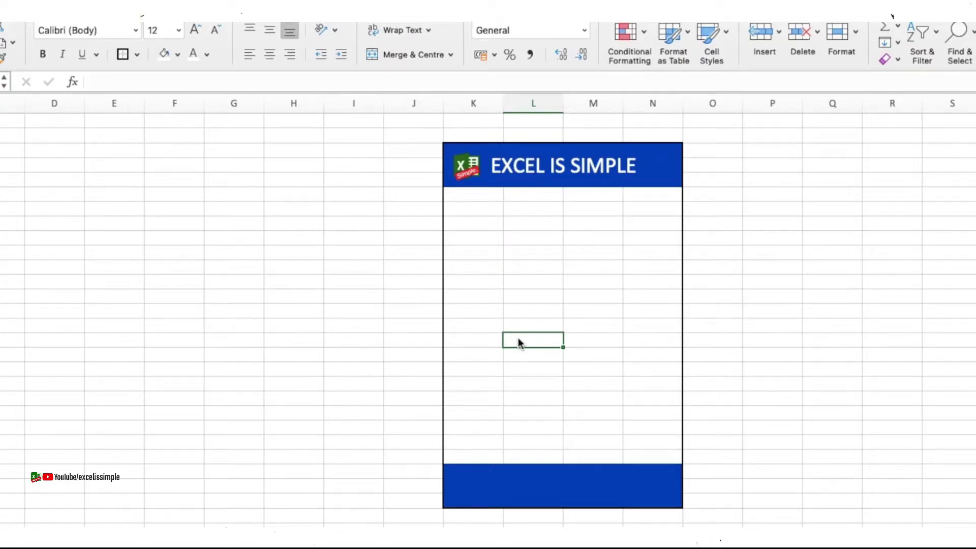
type("If found please return to:ABC, XYZ, Street -No 123, TXS")
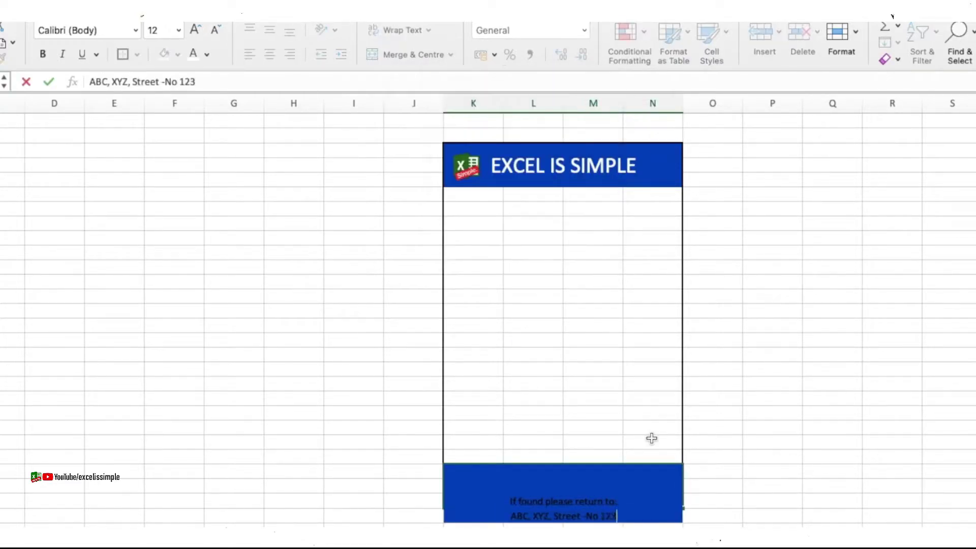
type(", TXS")
Middle-align the address footer and list labels Emp. ID, Name, Age, Blood Group, Contact Number.
left_click(269, 30)
left_click(492, 398)
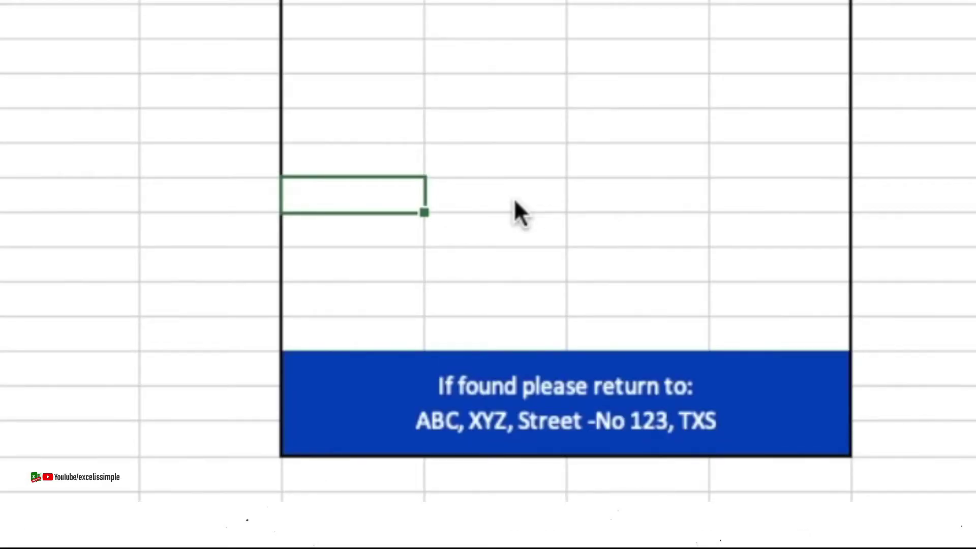
type("Emp. ID:")
key("Return")
type("Name :")
key("Return")
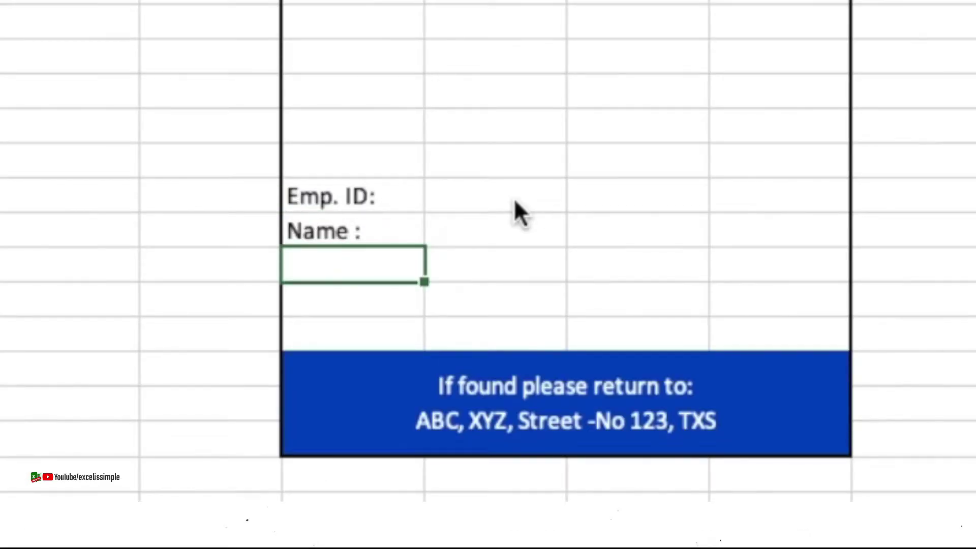
type("Age :")
key("Return")
type("Blood Group")
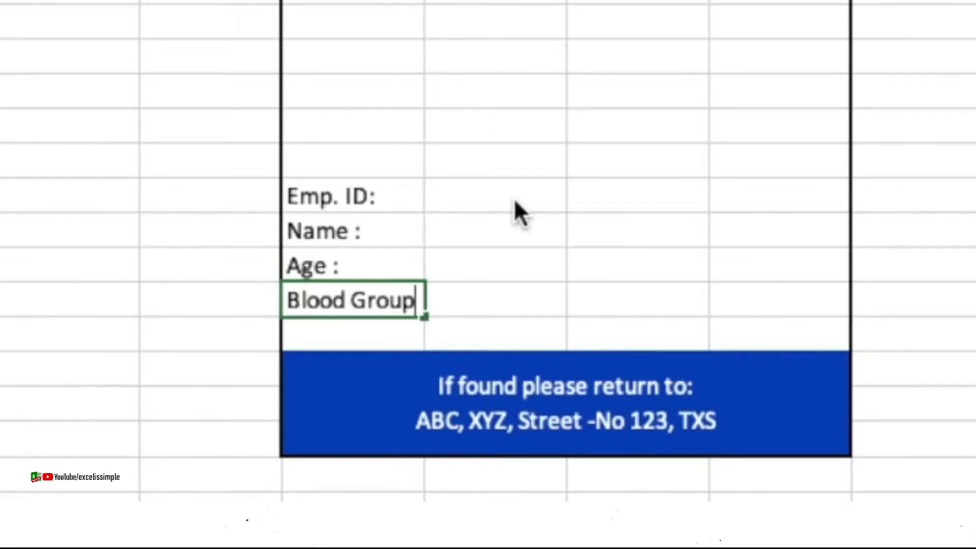
type(" :")
key("Return")
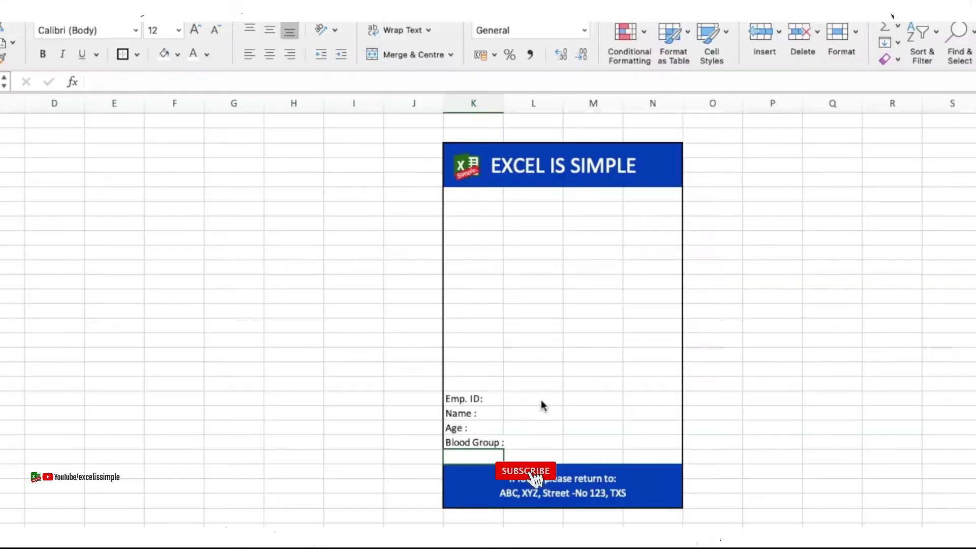
type("Contact Numbe")
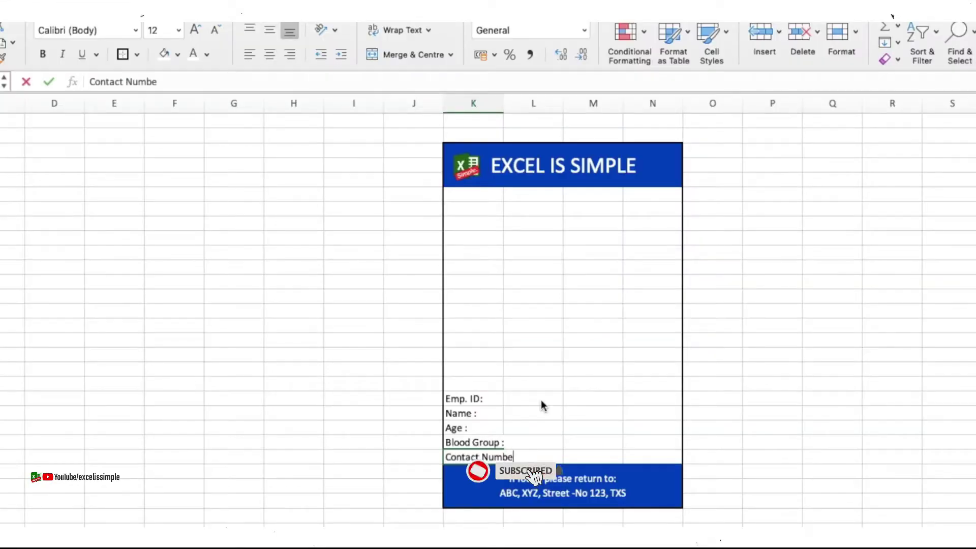
type("r :")
key("Return")
key("Up")
key("Up")
key("Up")
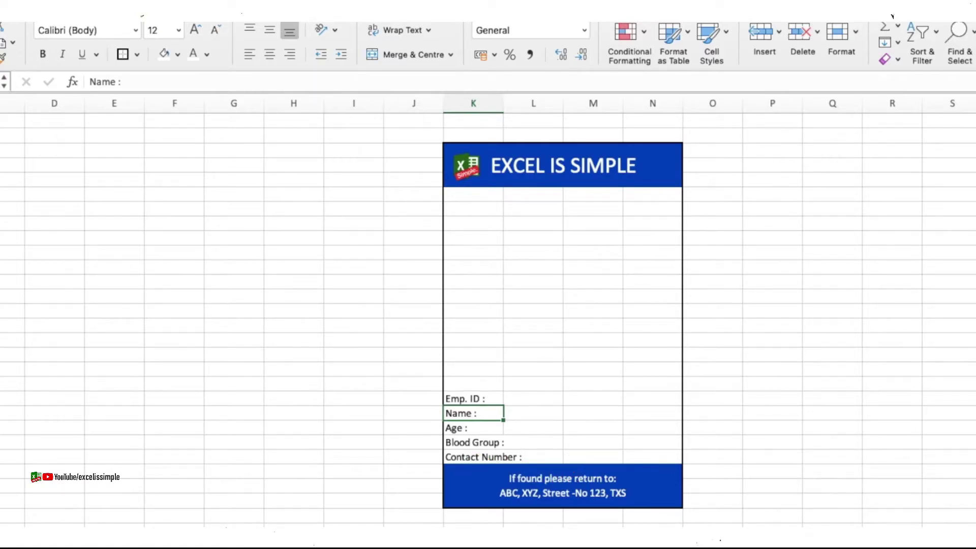
Add the 'Select Employee ID' prompt in F5 beside the card.
left_click(172, 182)
type("Select")
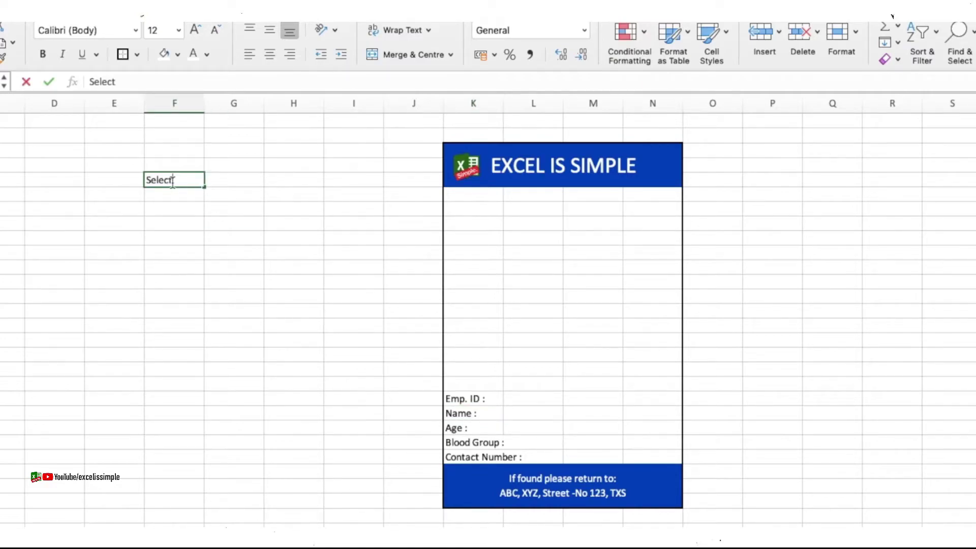
type(" Employee ID")
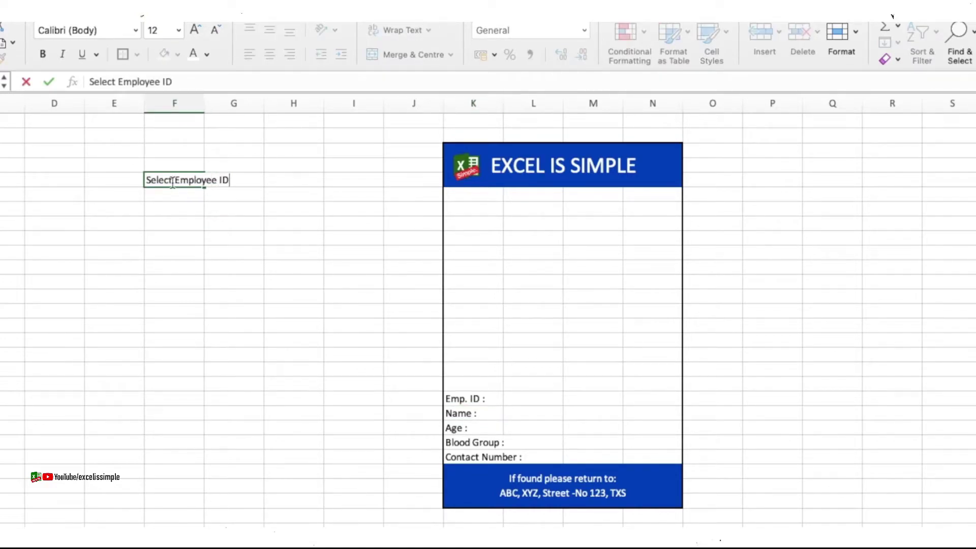
key("Tab")
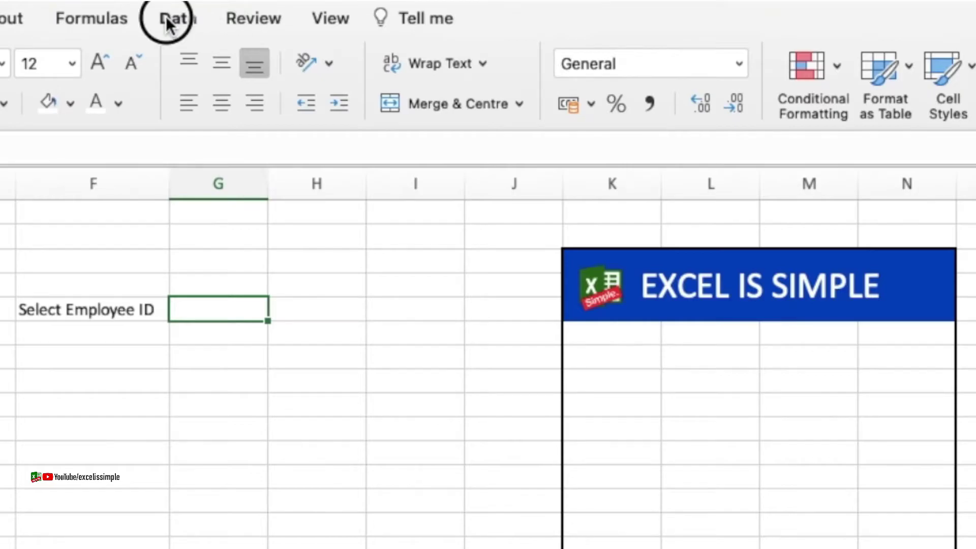
Validate G5 as a list sourced from EmployeeData!$A$2:$A$15 employee codes.
left_click(166, 16)
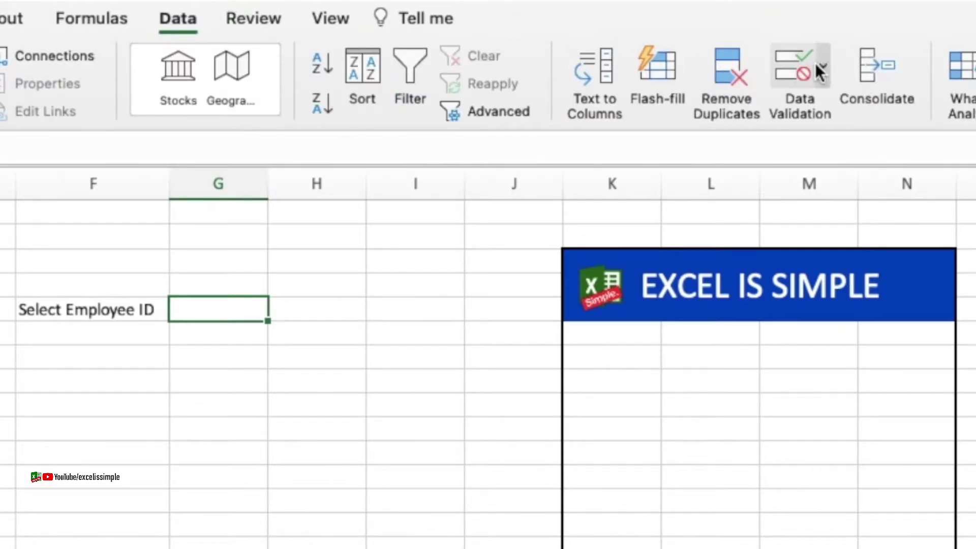
left_click(800, 69)
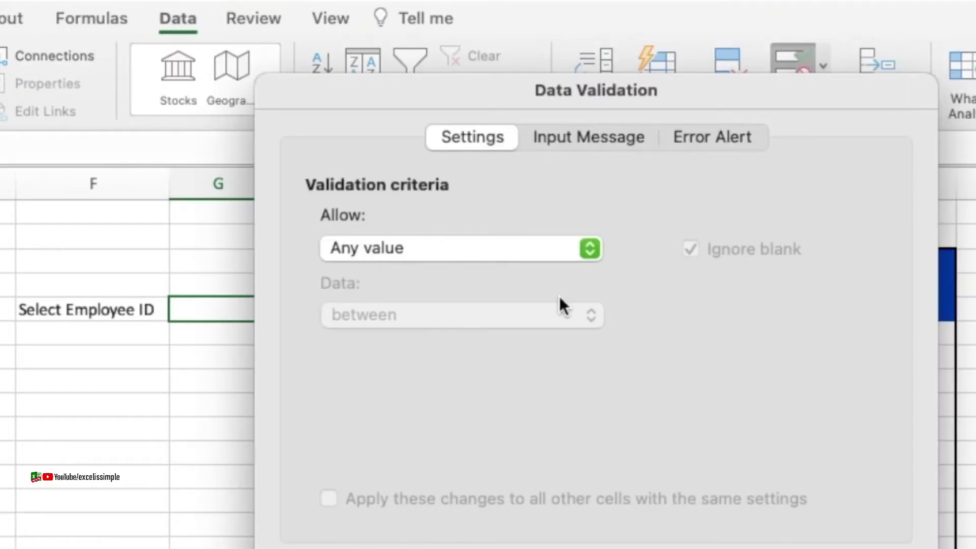
left_click(550, 246)
left_click(406, 331)
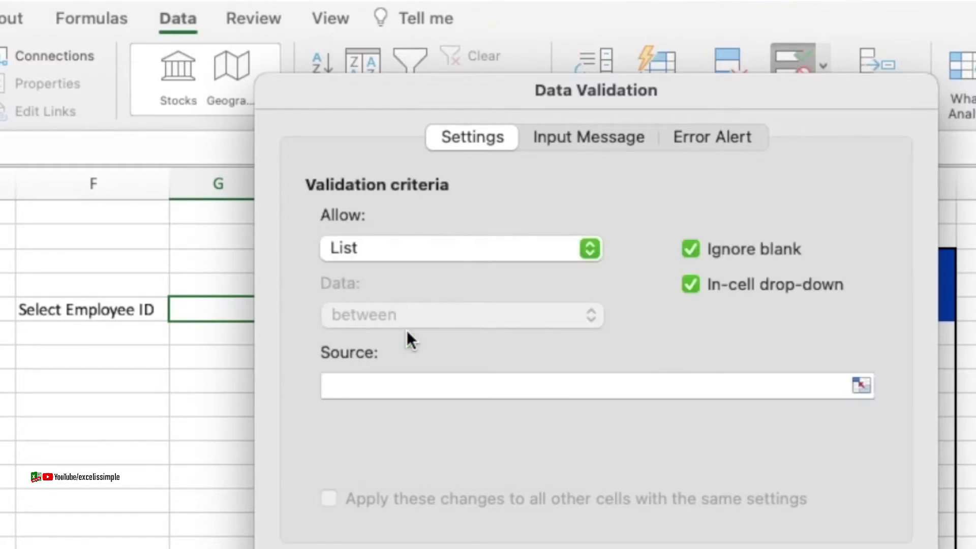
left_click(401, 380)
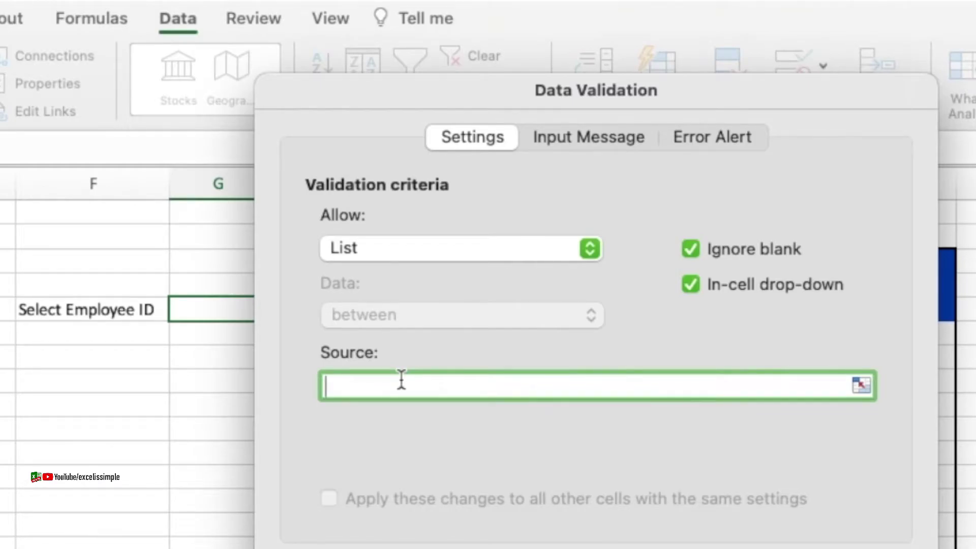
left_click(185, 511)
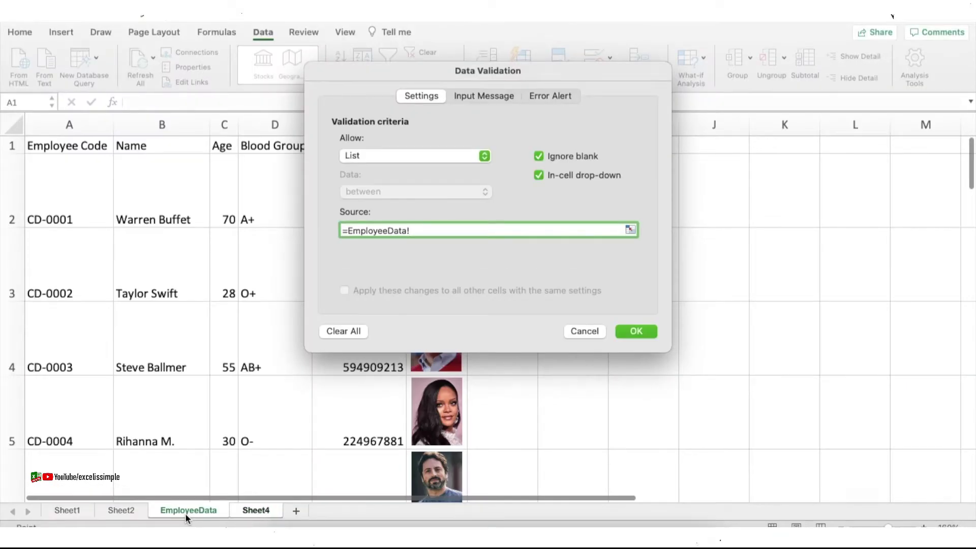
left_click(77, 195)
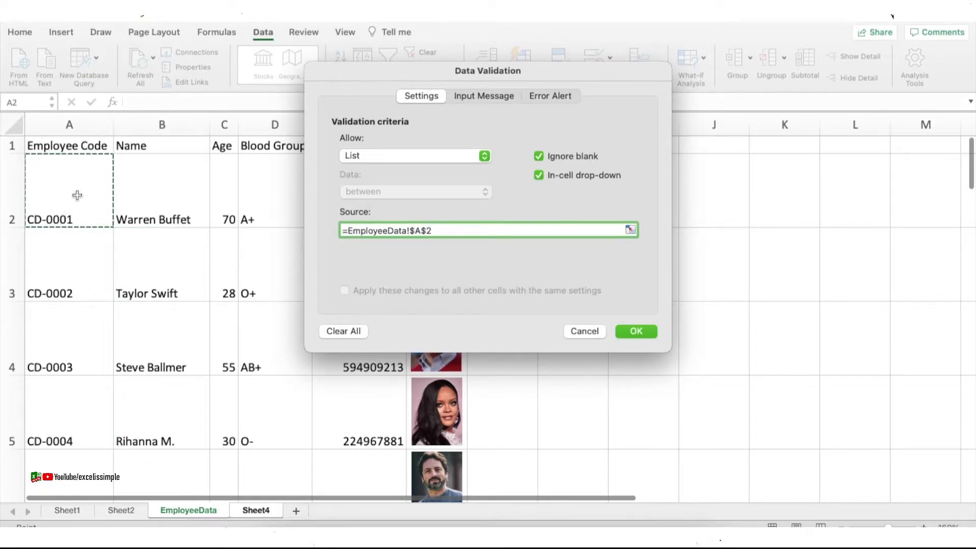
left_click_drag(77, 196, 77, 391)
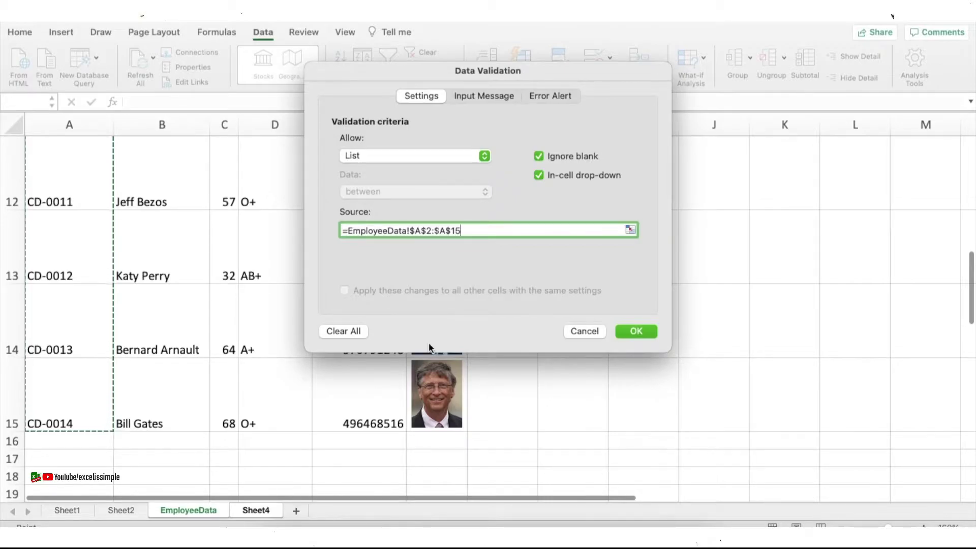
left_click(637, 331)
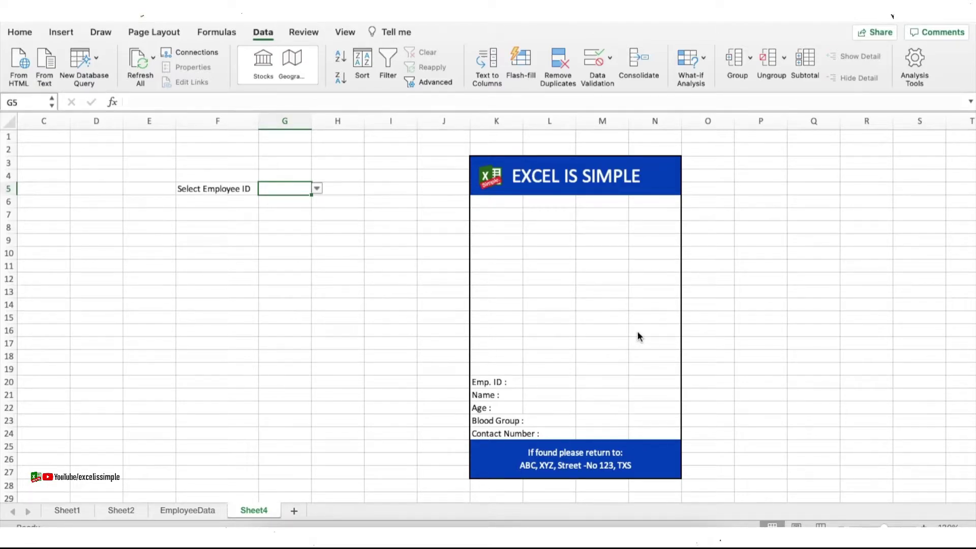
left_click(317, 189)
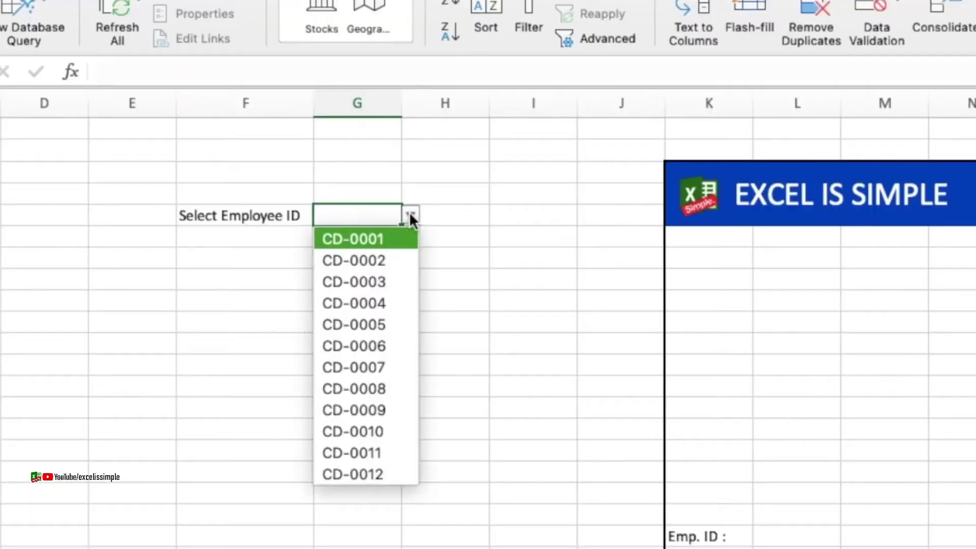
scroll(298, 320, "down", 2)
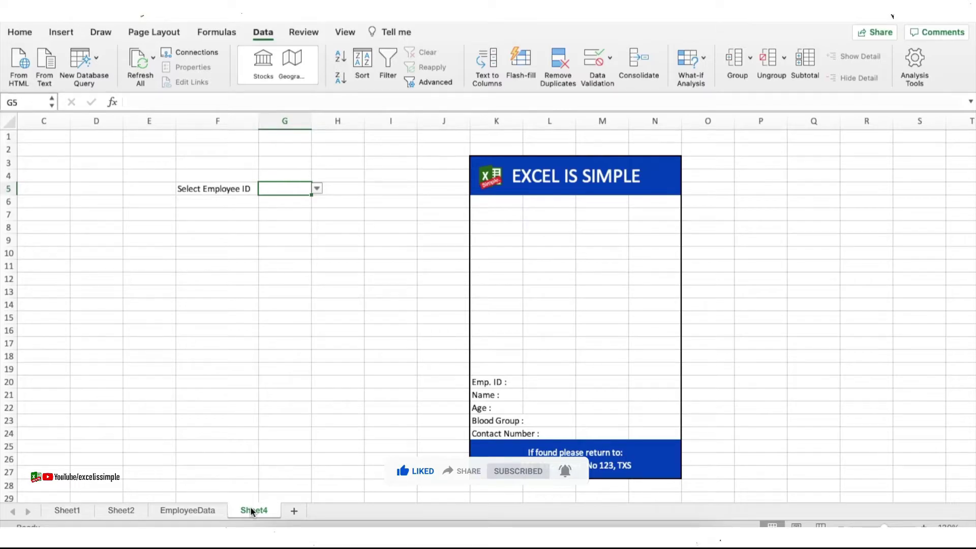
Select EmployeeData A1:F15 and name the range ID in the Name Box.
left_click(169, 511)
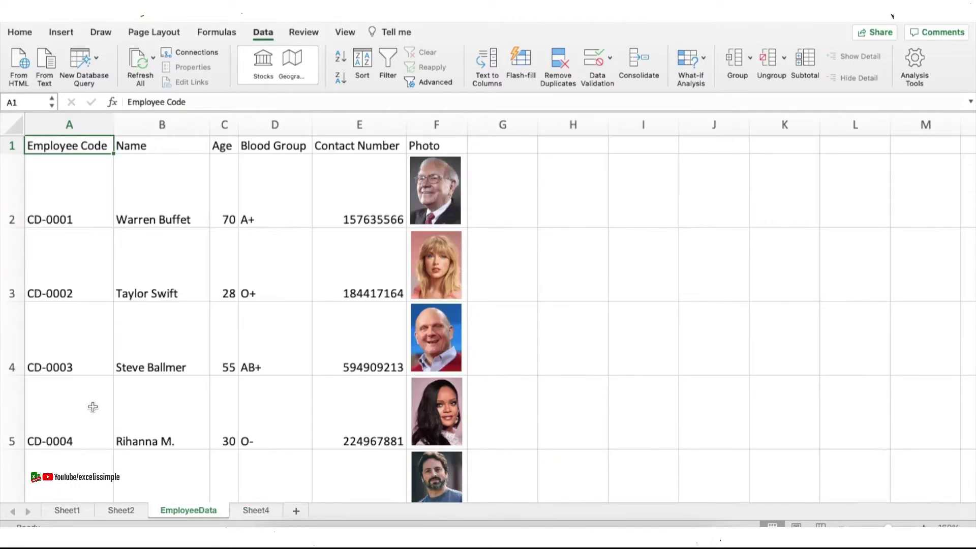
left_click_drag(76, 145, 438, 153)
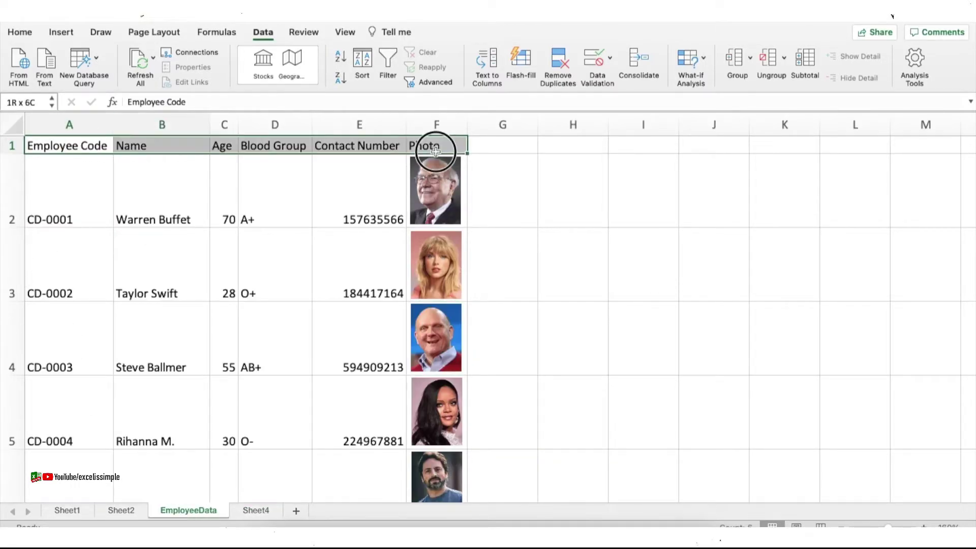
key("ctrl+shift+Down")
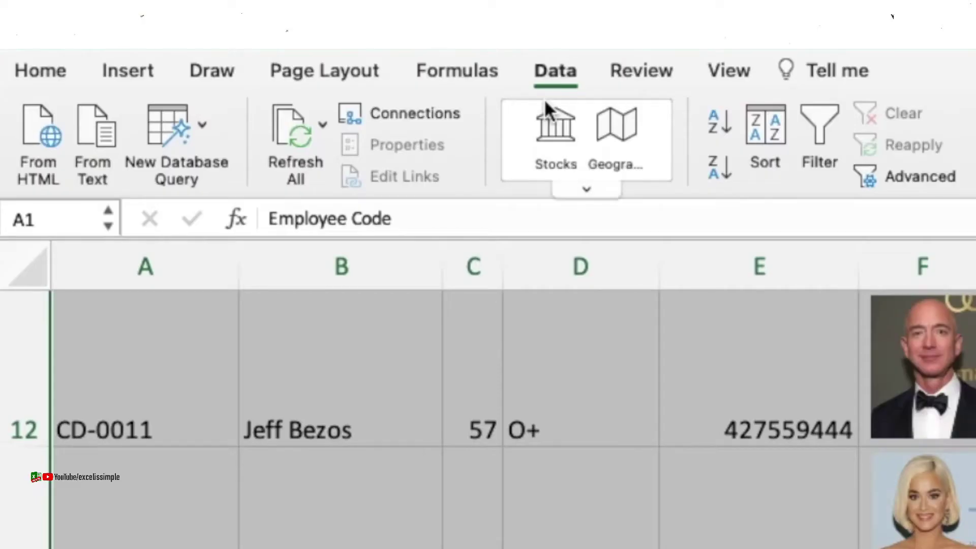
left_click(34, 101)
type("ID")
key("Return")
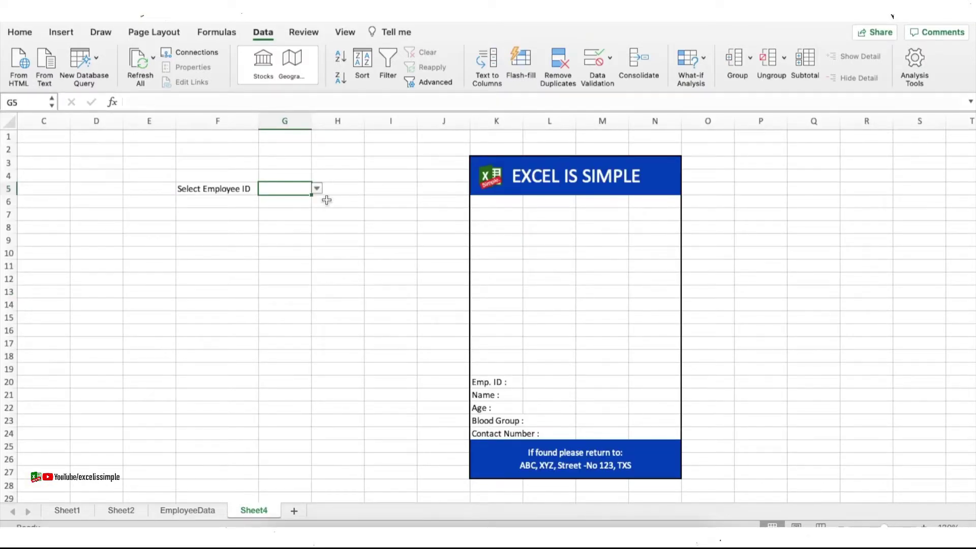
Choose CD-0001 in the G5 drop-down and set M20 to =G5 so Emp. ID shows CD-0001.
left_click(317, 189)
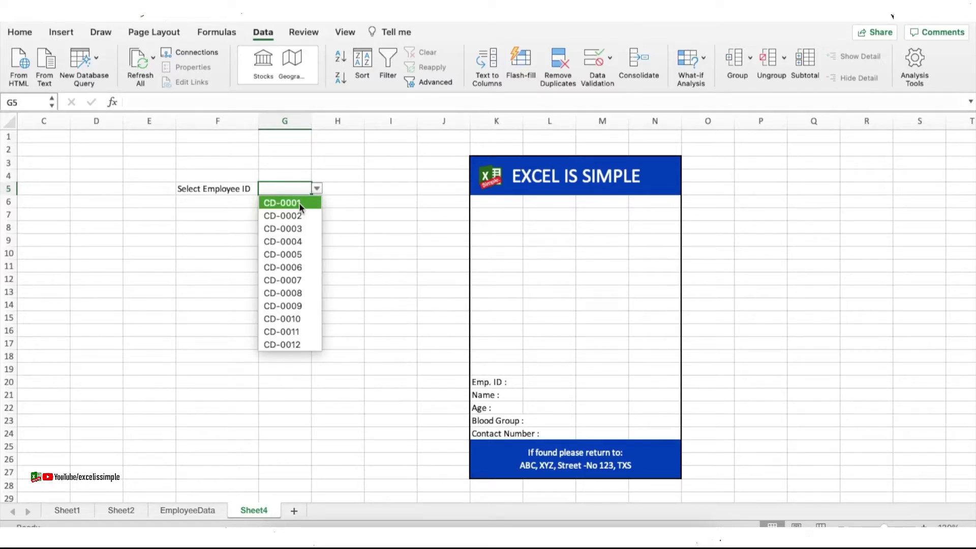
left_click(286, 202)
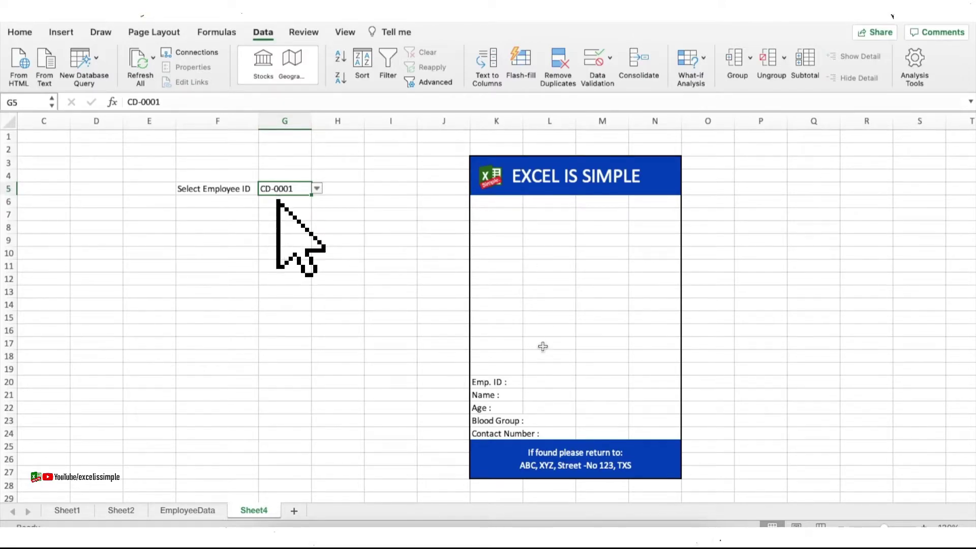
left_click(591, 384)
type("=")
left_click(282, 189)
key("Return")
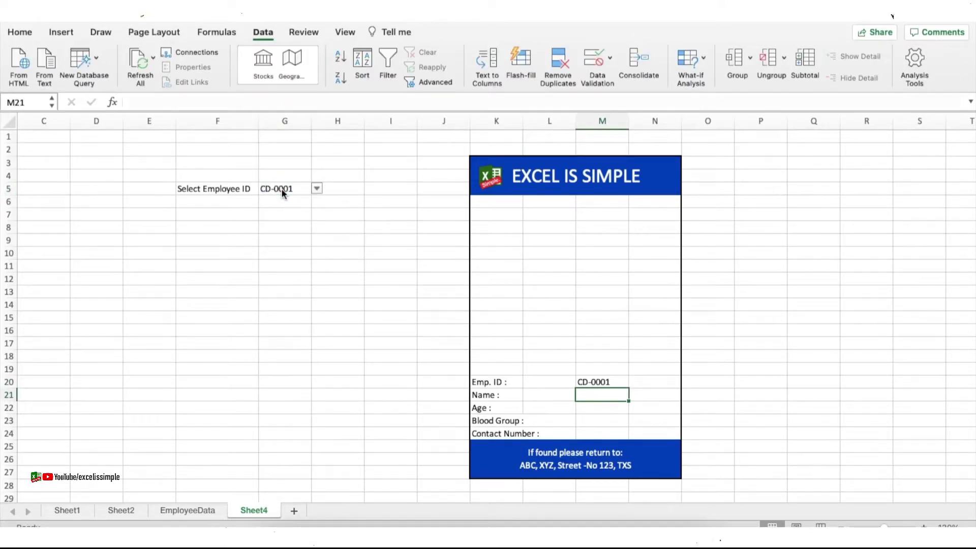
type("=")
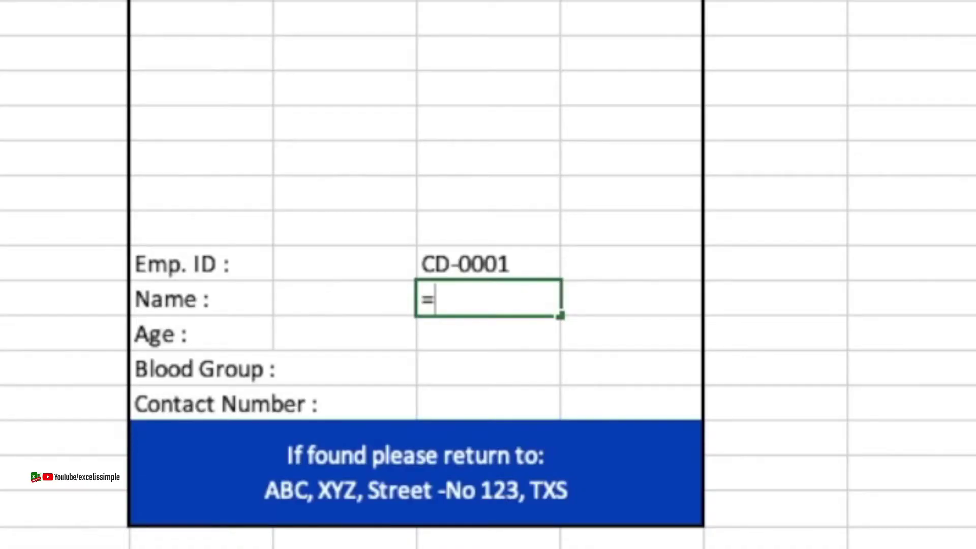
type("Vlookup(")
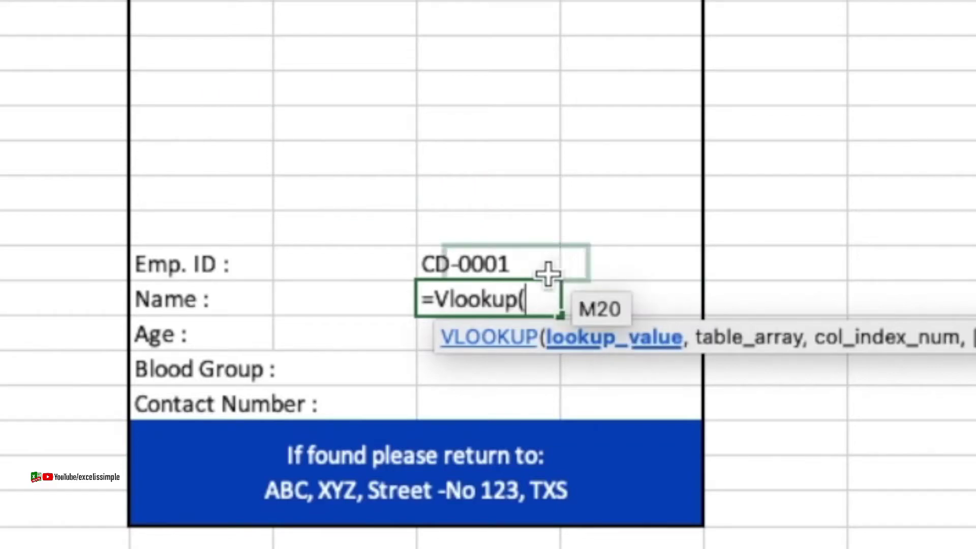
Enter =VLOOKUP(M20,ID,2,0) in M21 so the Name field shows Warren Buffet.
left_click(505, 262)
type(",ID")
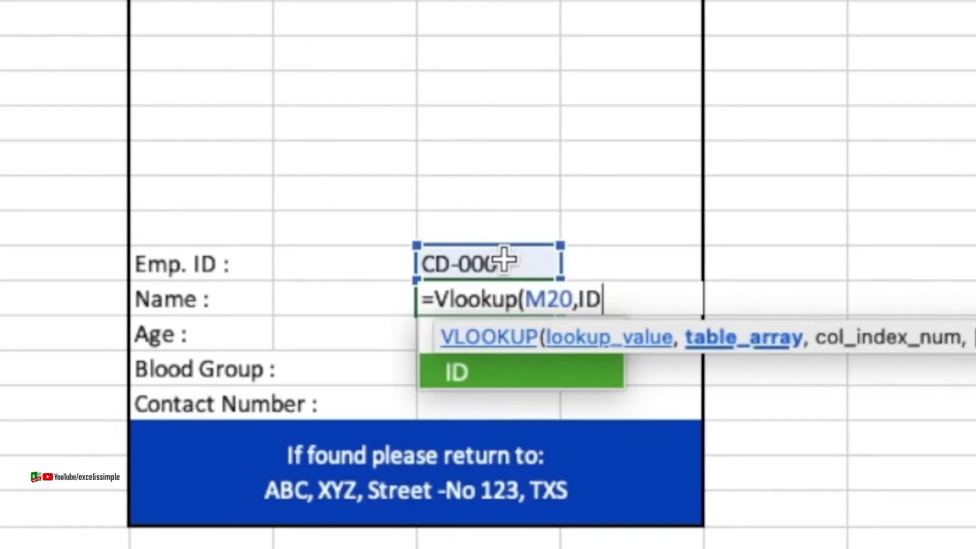
type(",")
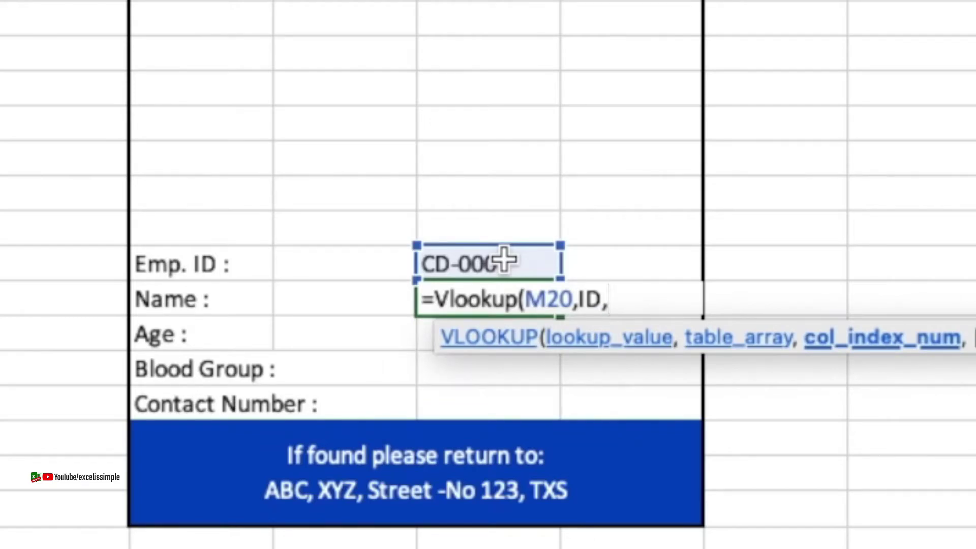
type("2,0")
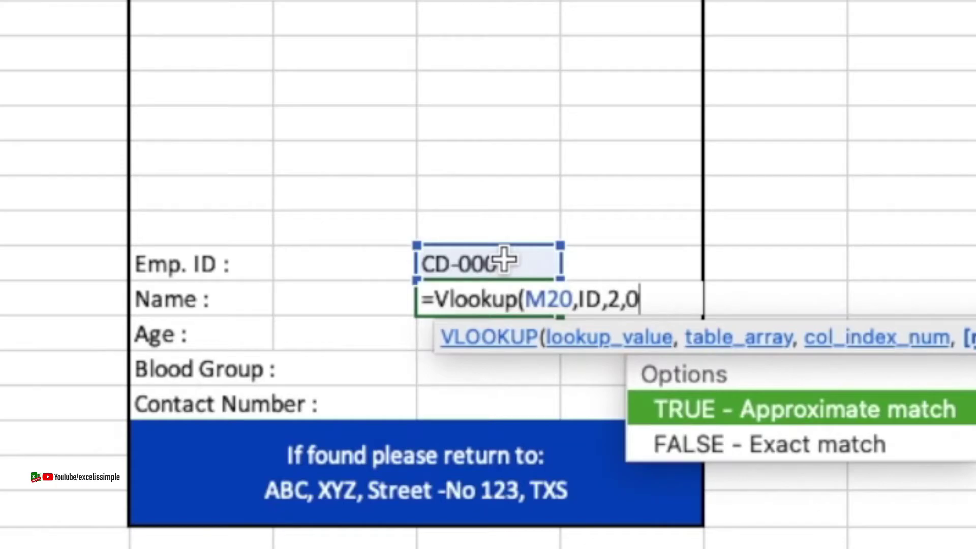
type(")")
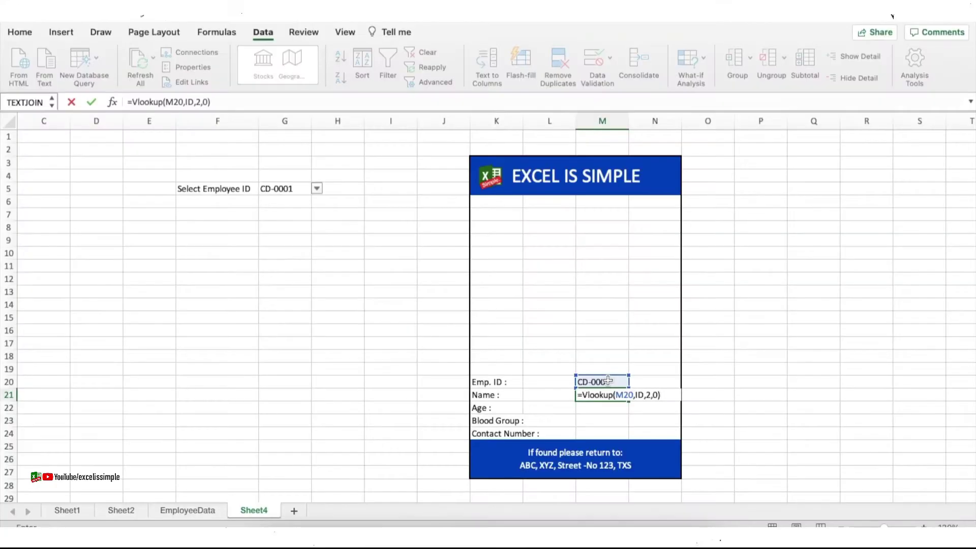
key("Return")
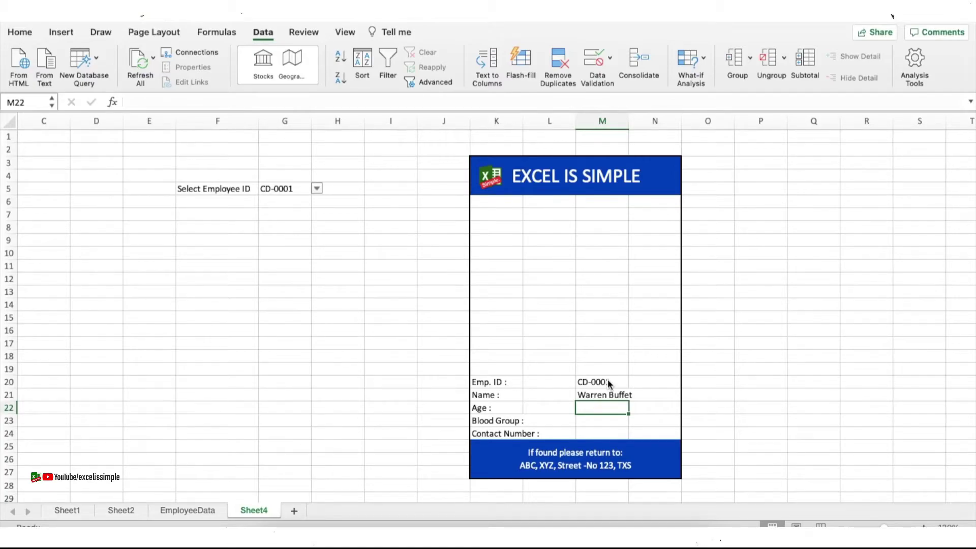
key("Up")
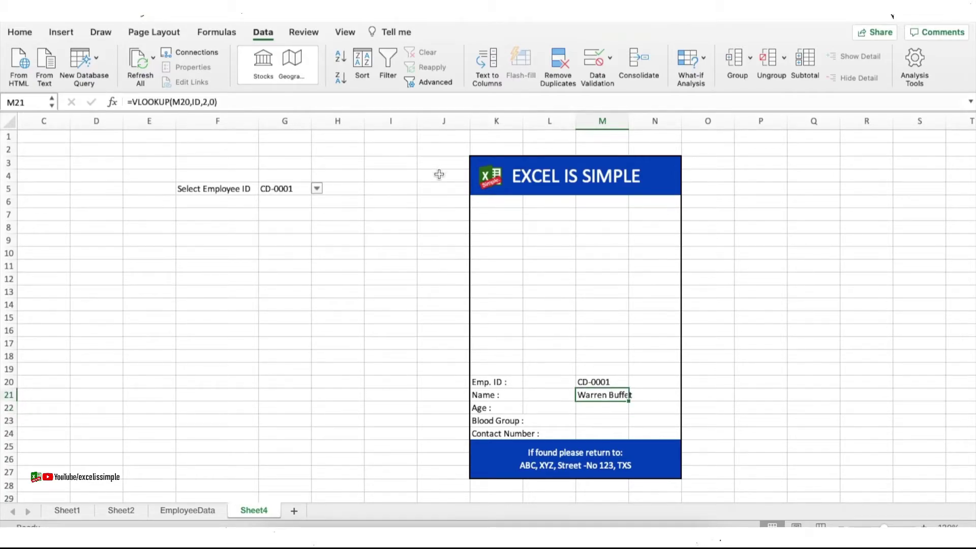
Copy the Name VLOOKUP formula down into the Age, Blood Group and Contact Number cells.
left_click_drag(218, 102, 128, 102)
key("ctrl+c")
key("Escape")
double_click(599, 409)
key("ctrl+v")
key("Return")
key("ctrl+v")
key("Return")
double_click(596, 433)
key("ctrl+v")
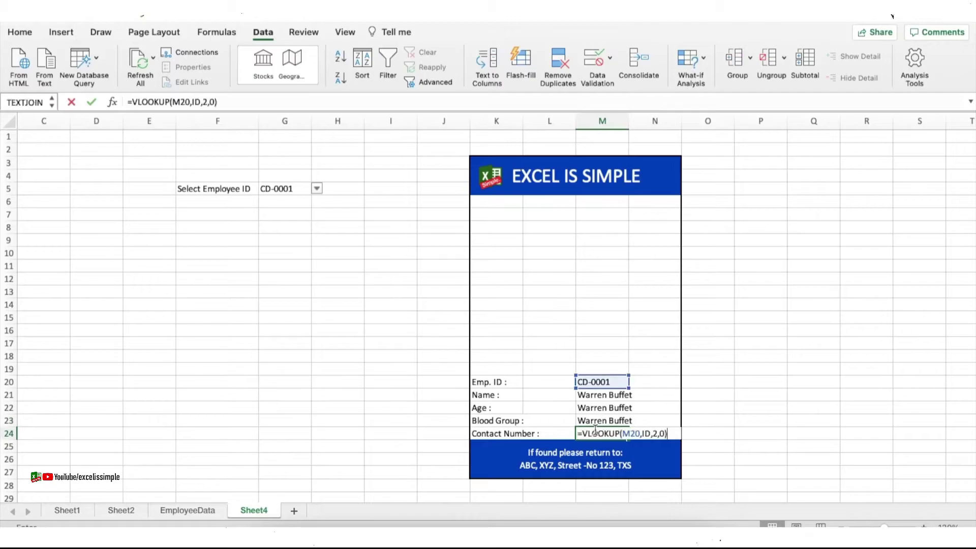
key("Return")
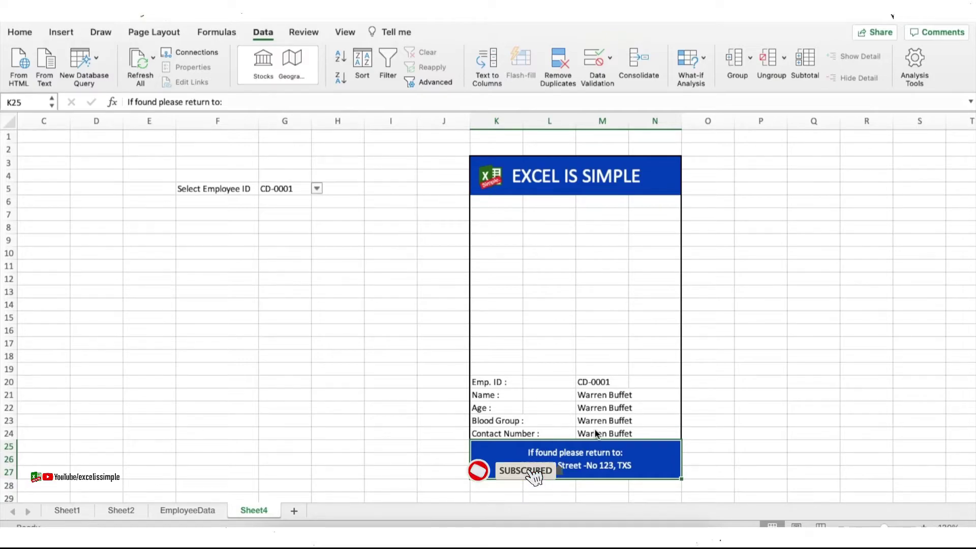
left_click(597, 434)
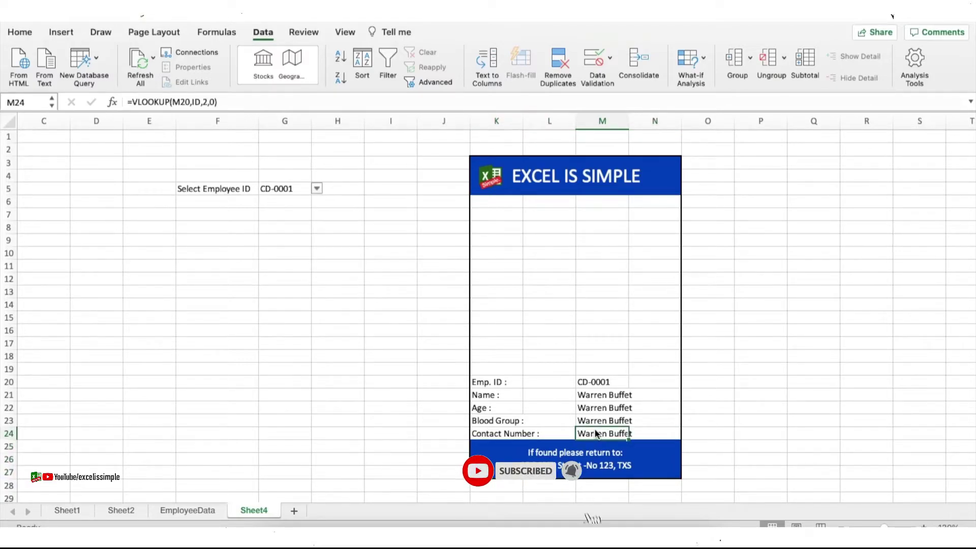
key("Up")
key("Up")
double_click(610, 408)
type("3")
key("Return")
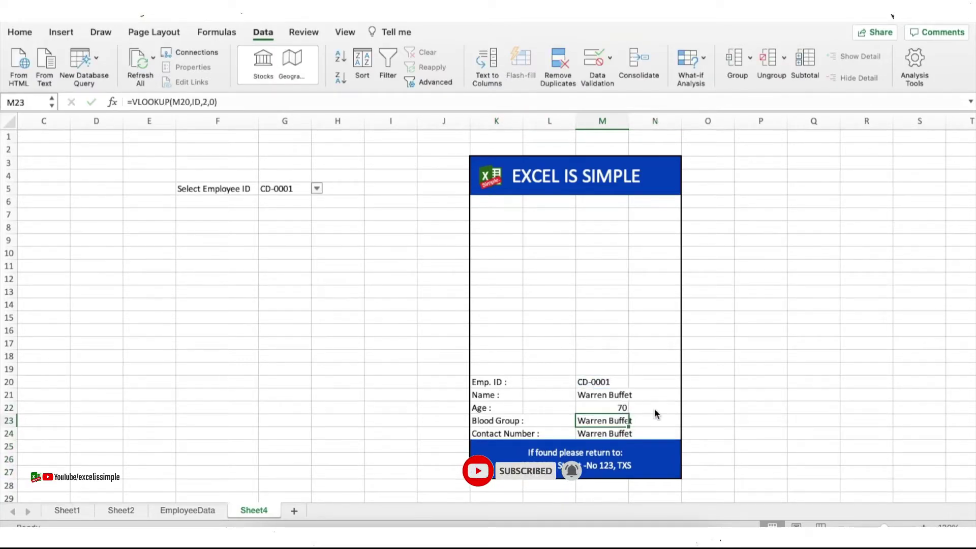
double_click(610, 420)
type("4")
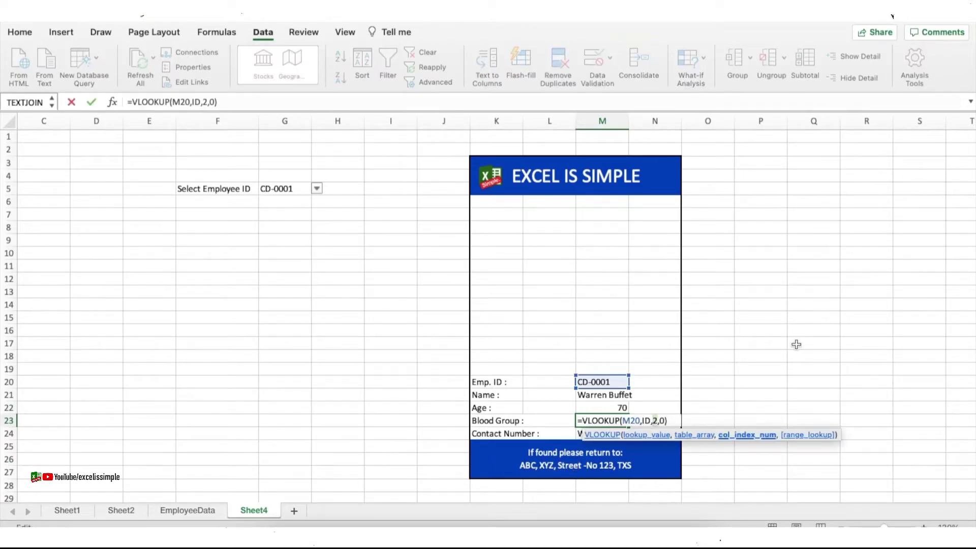
key("Return")
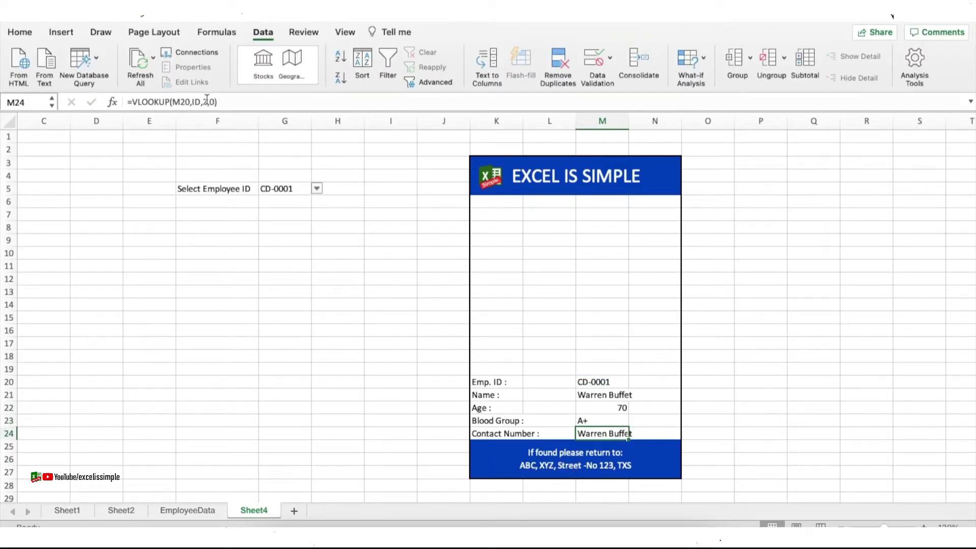
double_click(610, 433)
type("5")
key("Return")
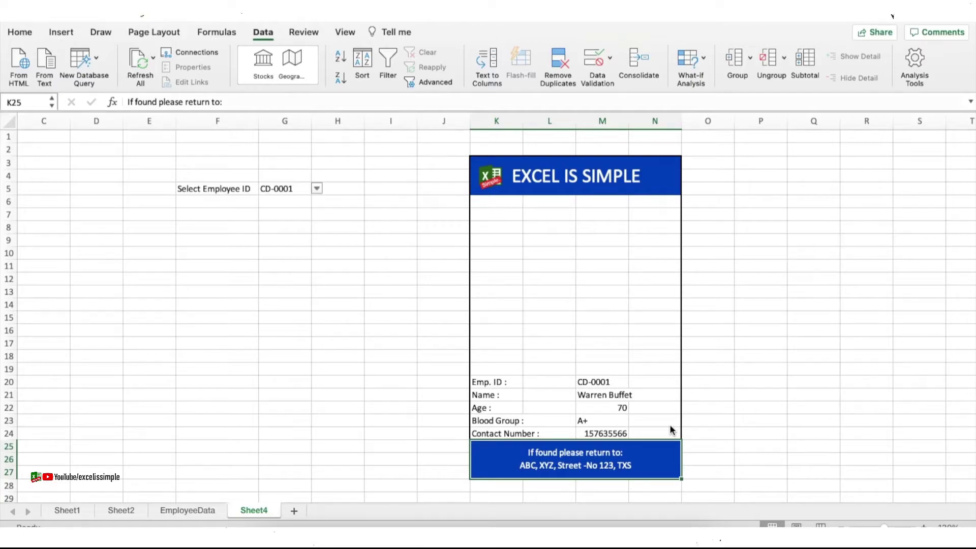
left_click(605, 433)
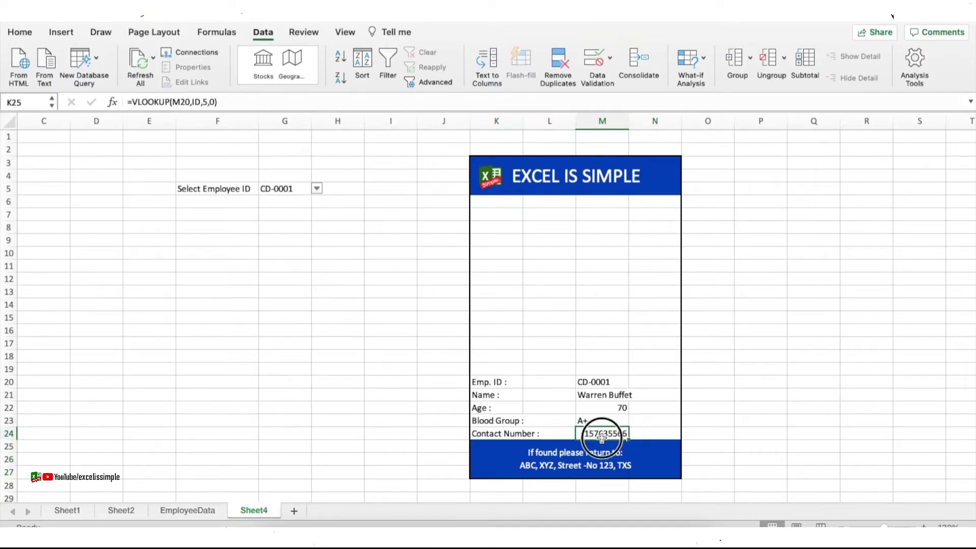
left_click(132, 103)
left_click_drag(132, 104, 273, 126)
type("=")
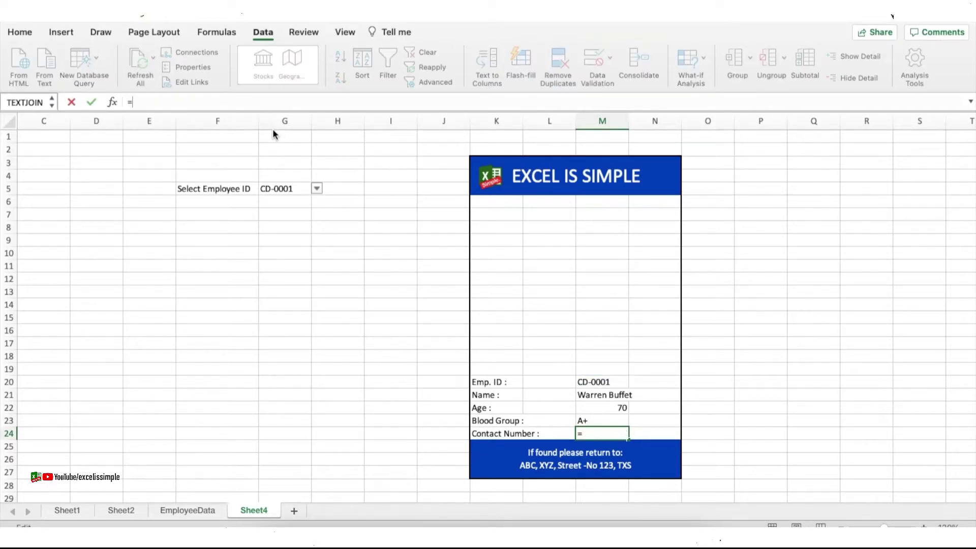
type("text")
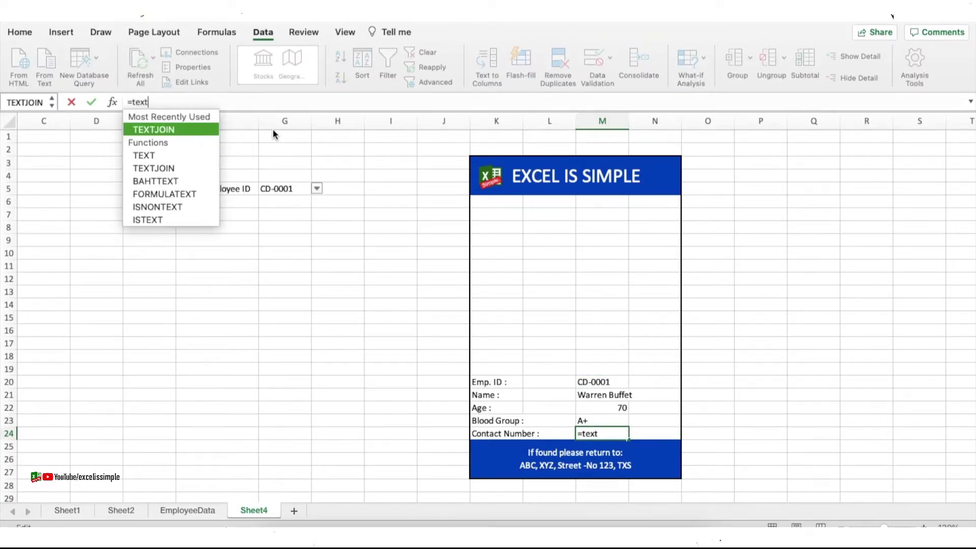
type("(")
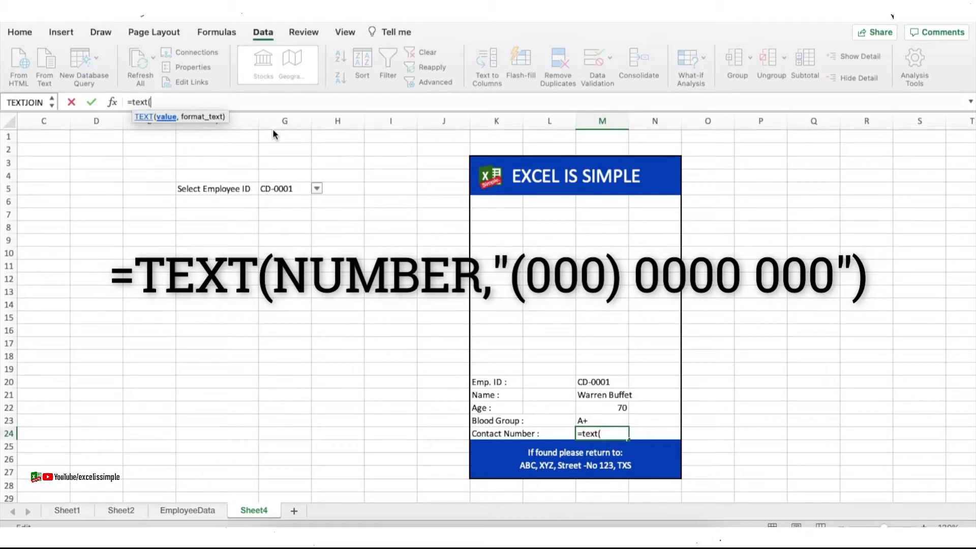
key("ctrl+v")
type(",")
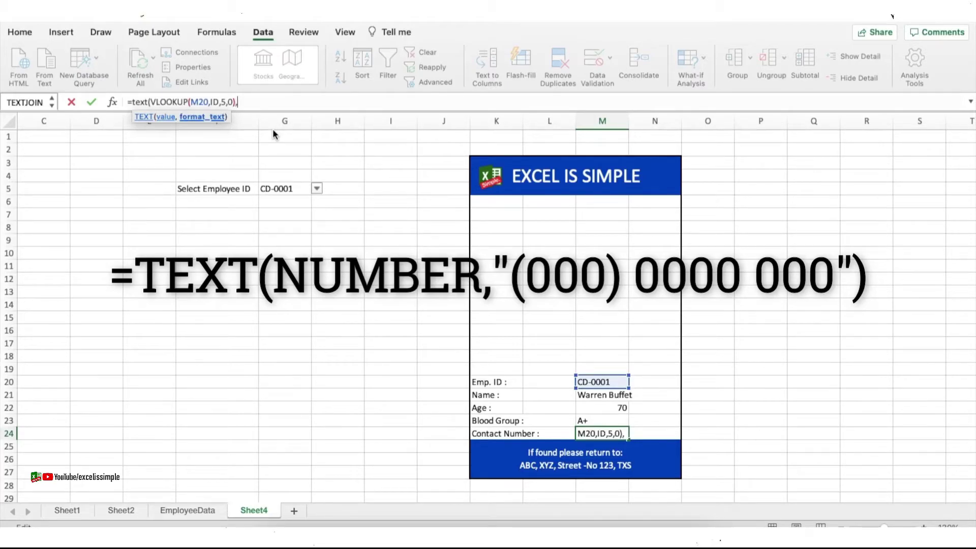
type("\"(")
type("00")
type("0) ")
type("000")
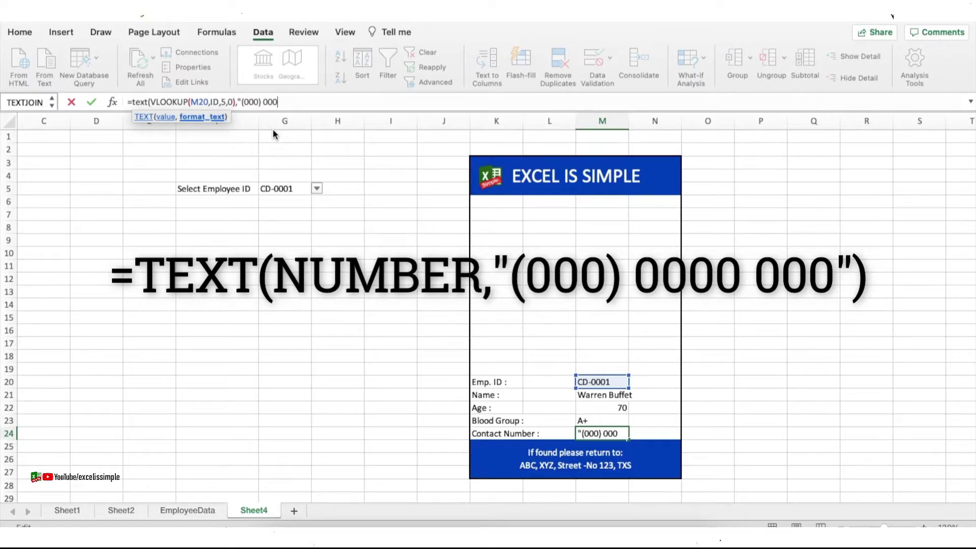
type("0 0")
type("00\"")
type(")")
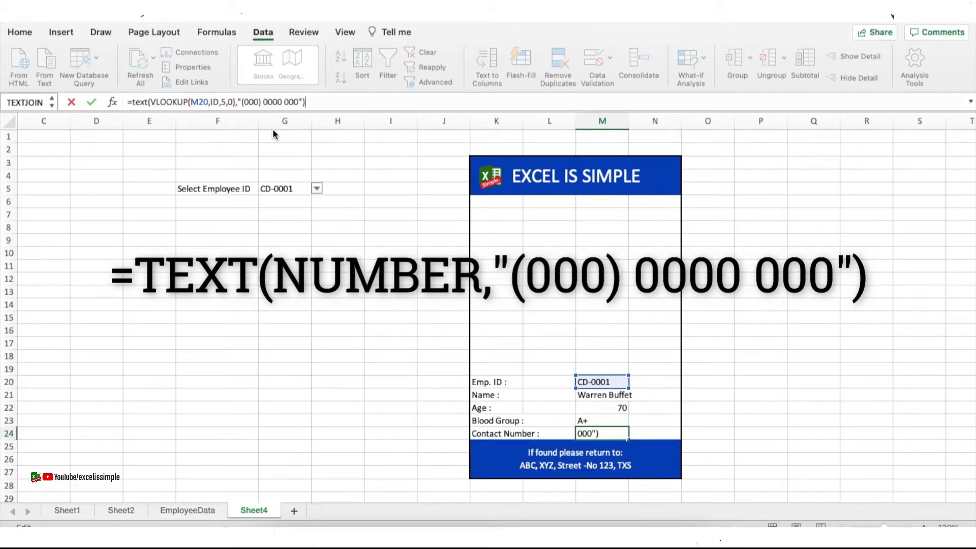
key("Return")
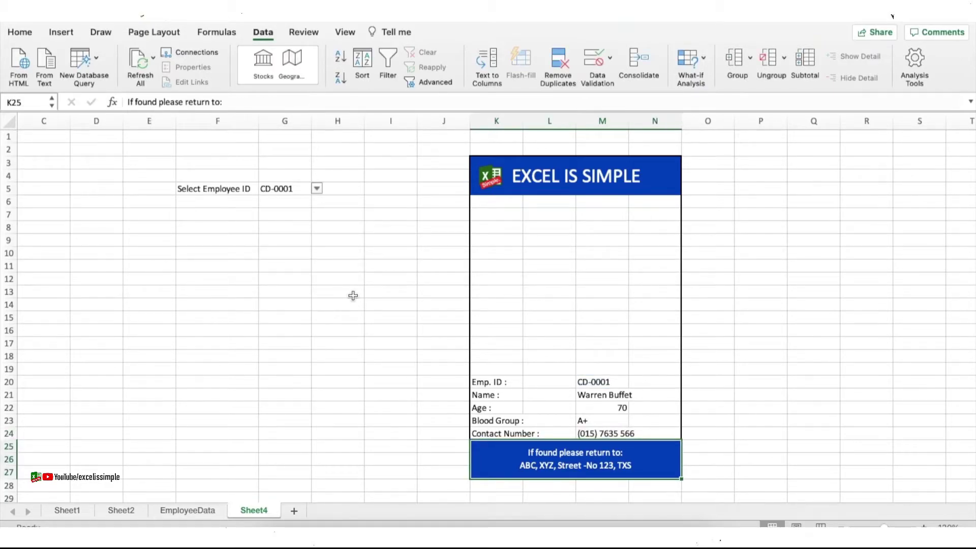
Indent the five card labels and left-align the employee detail values.
left_click(502, 381)
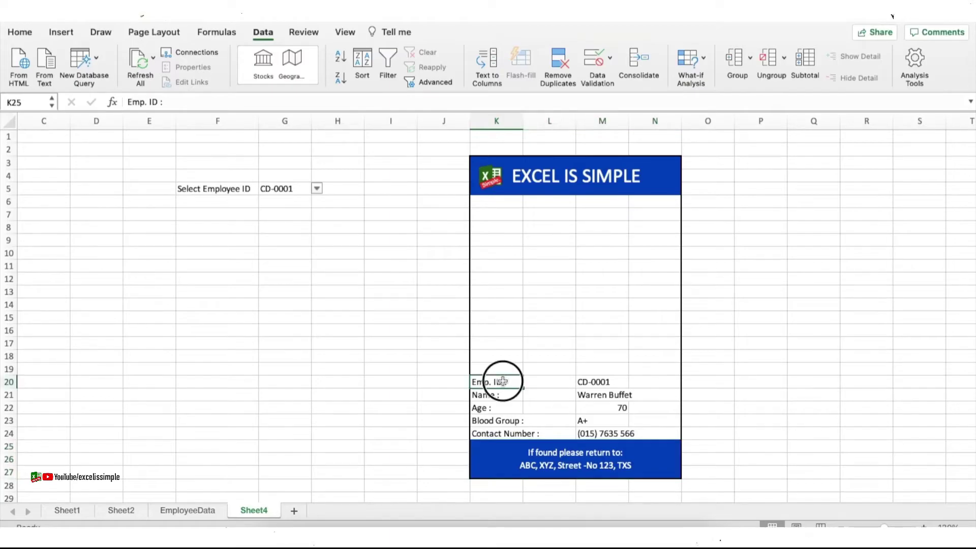
left_click_drag(503, 382, 506, 433)
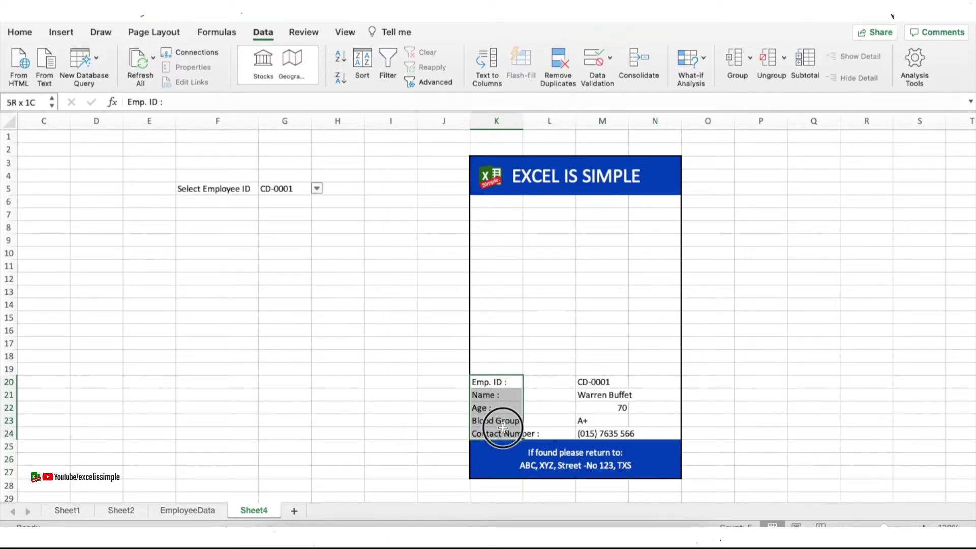
left_click(20, 32)
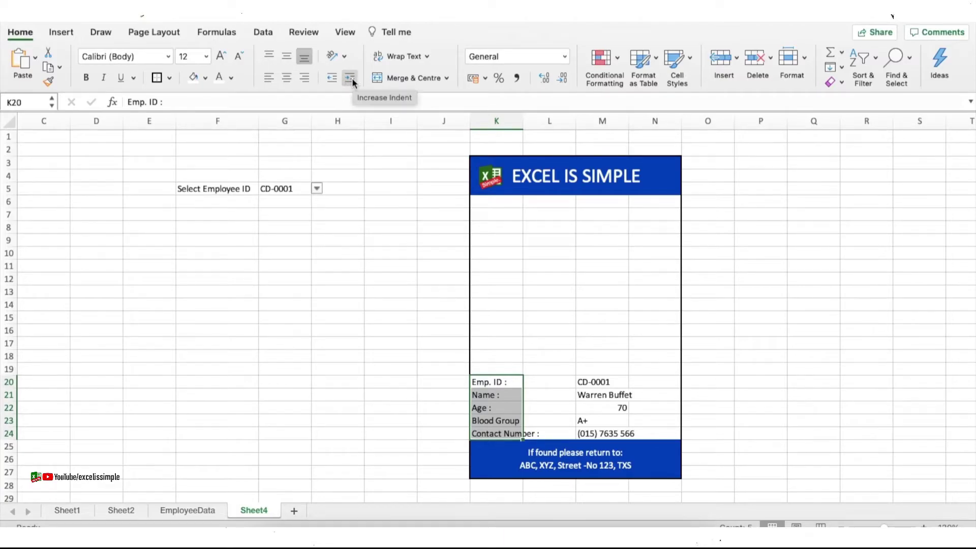
left_click(350, 79)
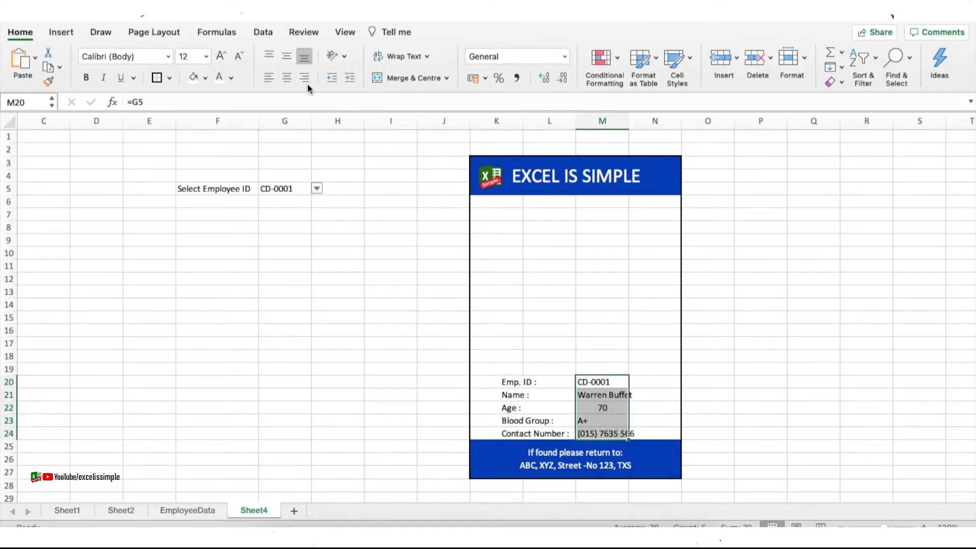
left_click(269, 79)
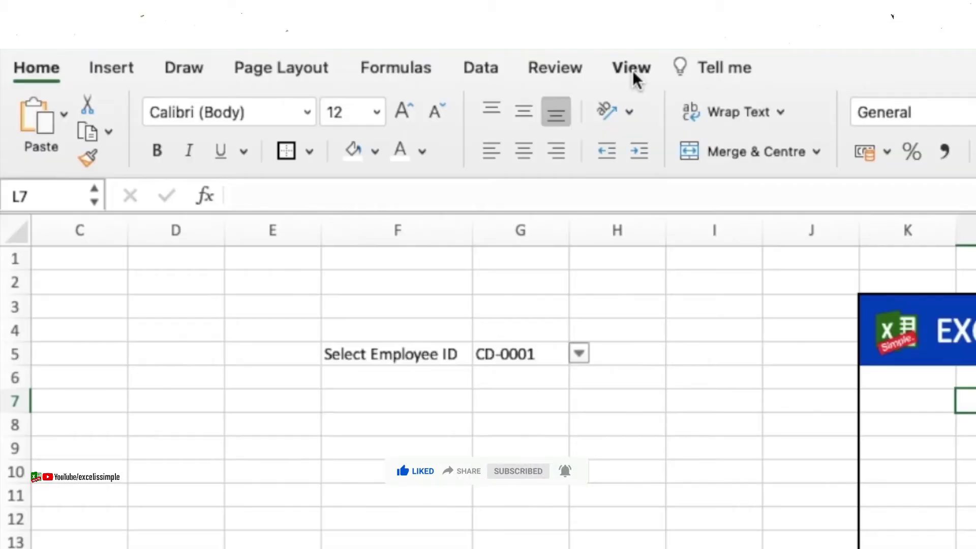
Turn off gridlines on the ID card sheet from the View ribbon.
left_click(345, 34)
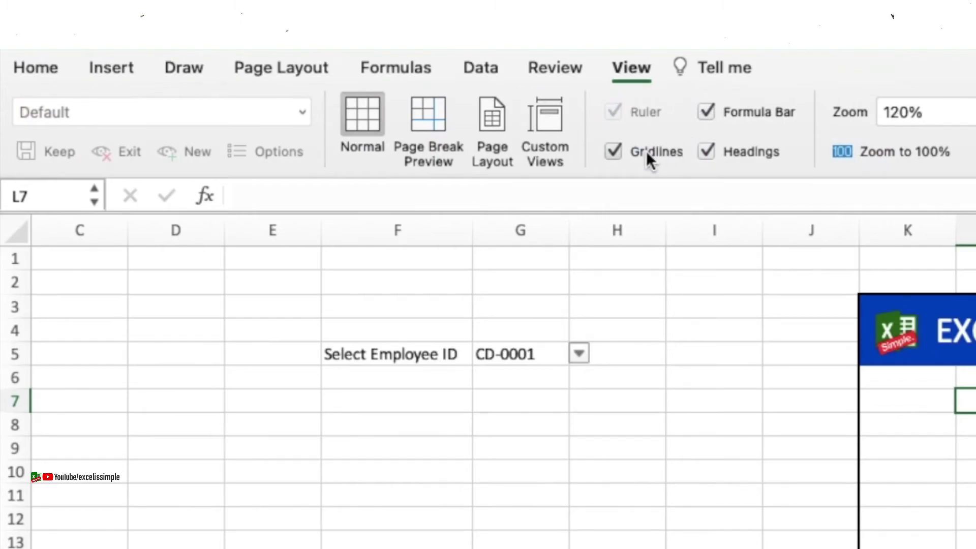
left_click(615, 151)
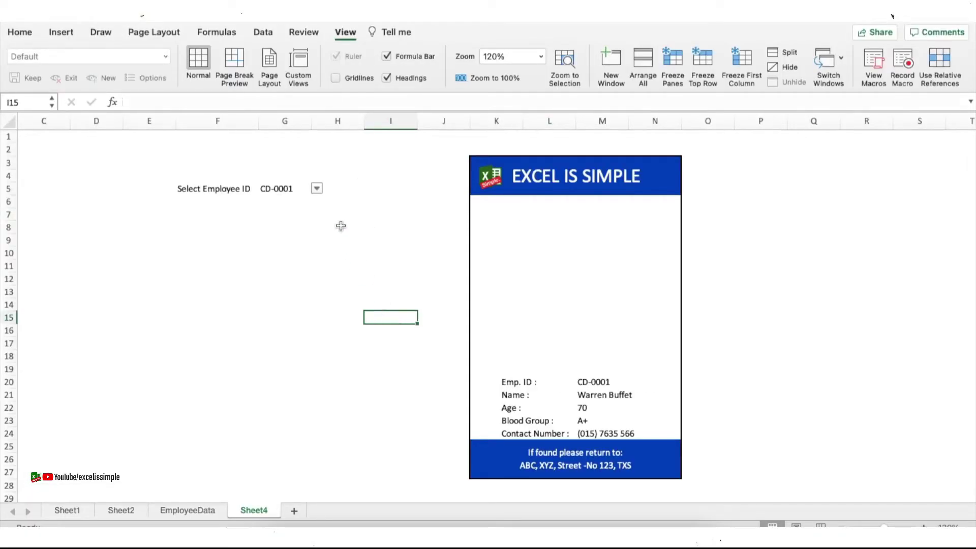
Pick CD-0004, then CD-0008, then CD-0010 in G5, leaving the card on Elon Musk's details.
left_click(317, 188)
left_click(300, 230)
left_click(316, 189)
left_click(305, 231)
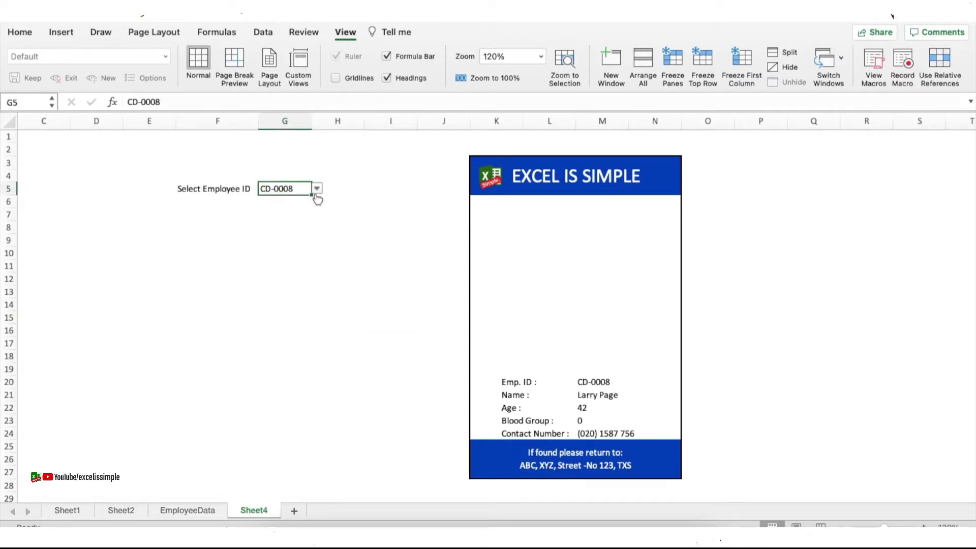
left_click(316, 188)
left_click(312, 236)
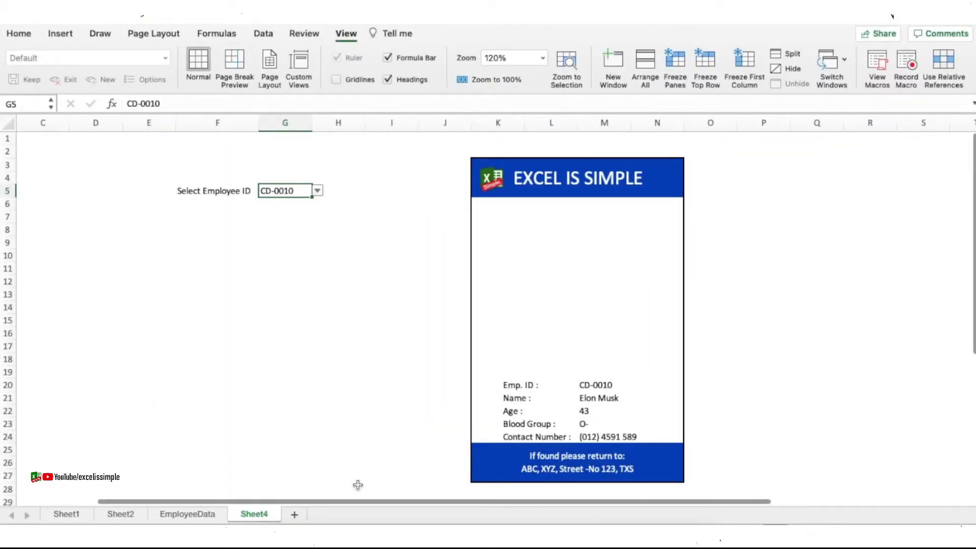
left_click(212, 514)
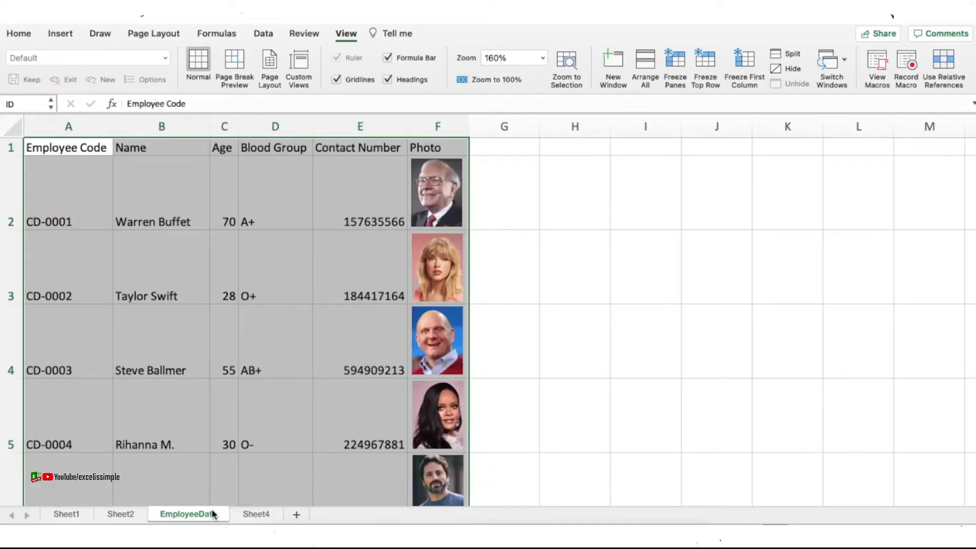
Select and copy Warren Buffet's photo cell F2 on EmployeeData, then return to Sheet4.
left_click(450, 210)
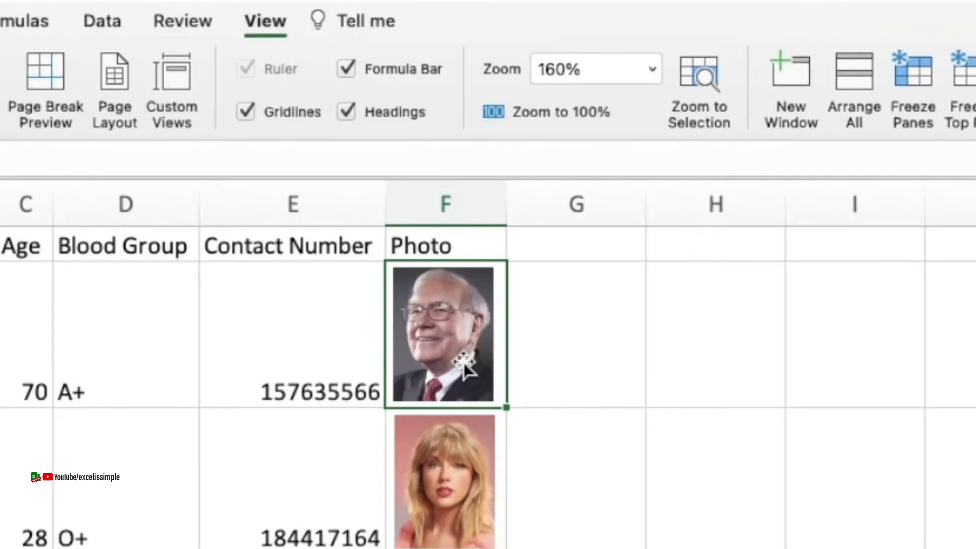
left_click(379, 191)
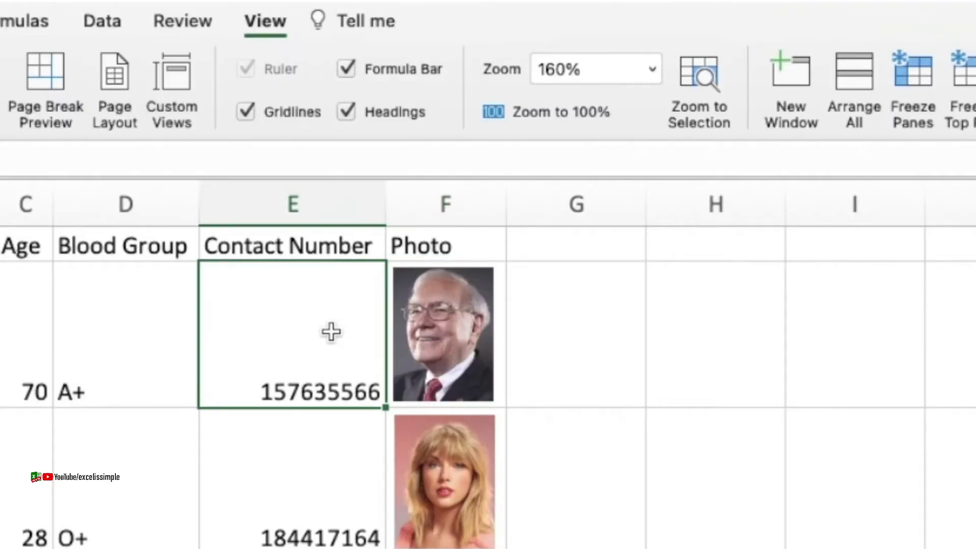
key("Right")
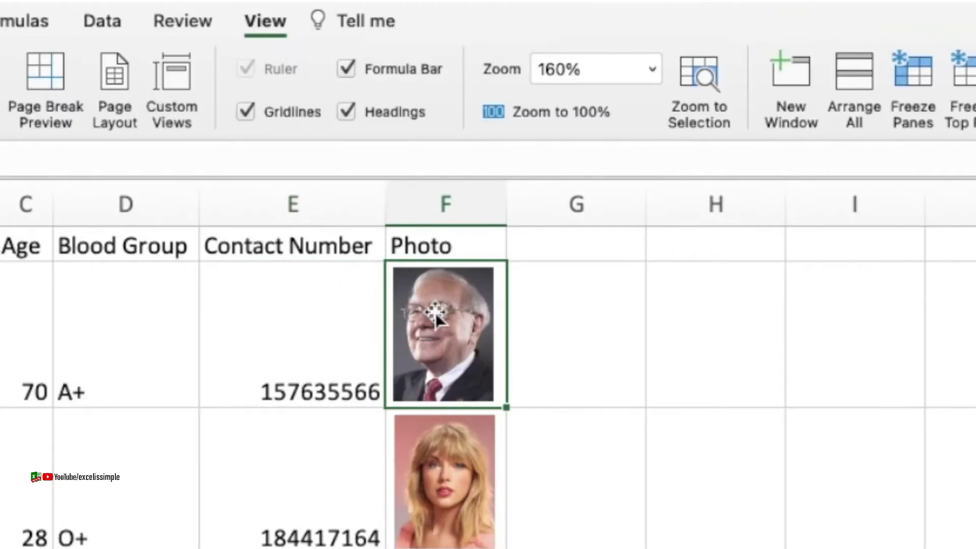
left_click(436, 313)
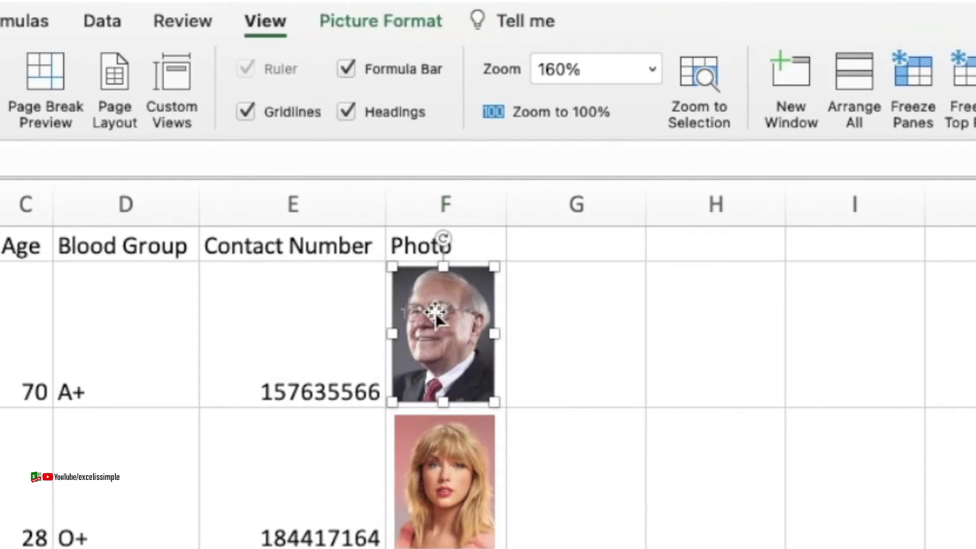
left_click(345, 184)
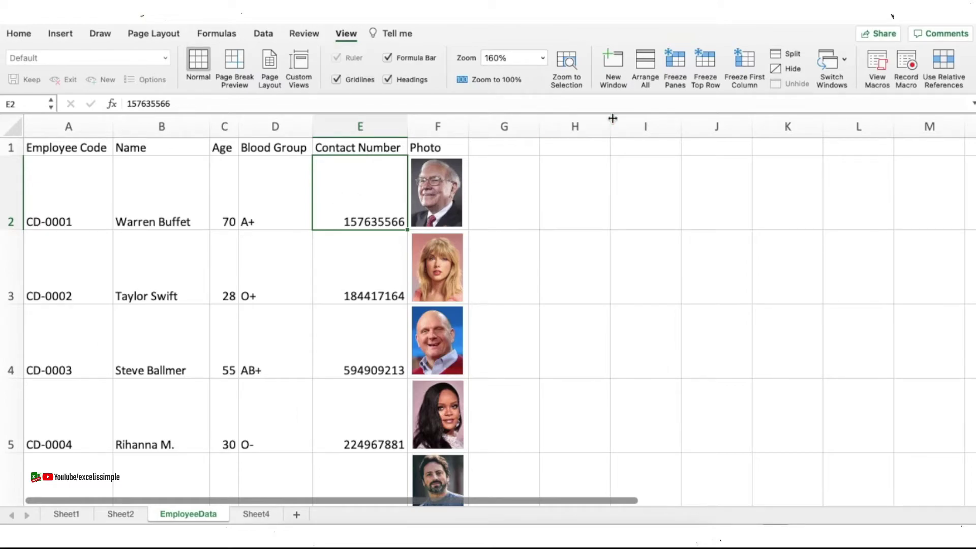
left_click(564, 199)
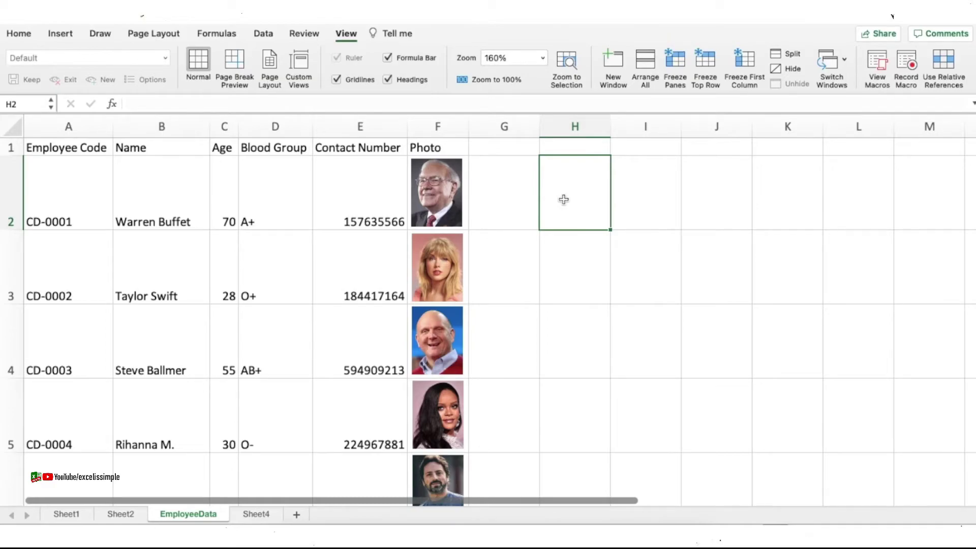
key("Left")
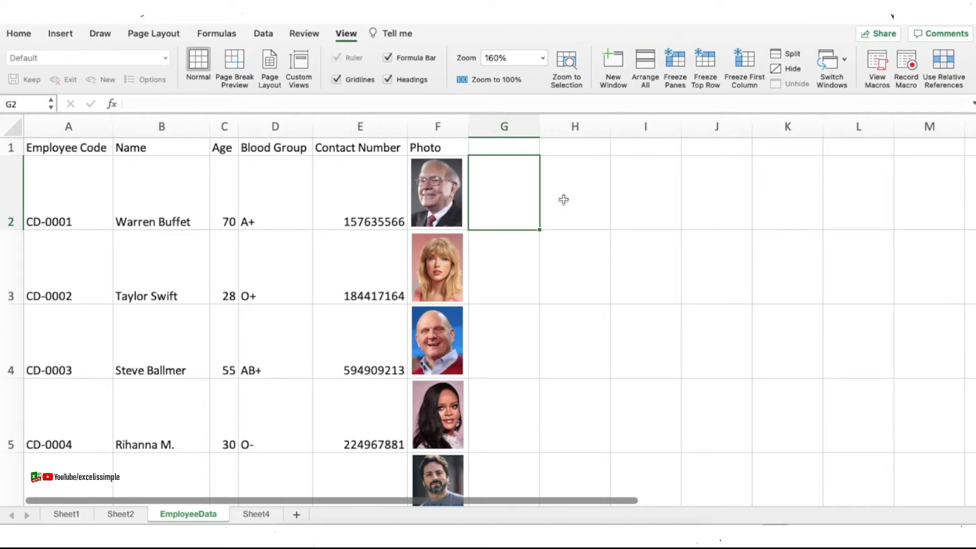
key("Left")
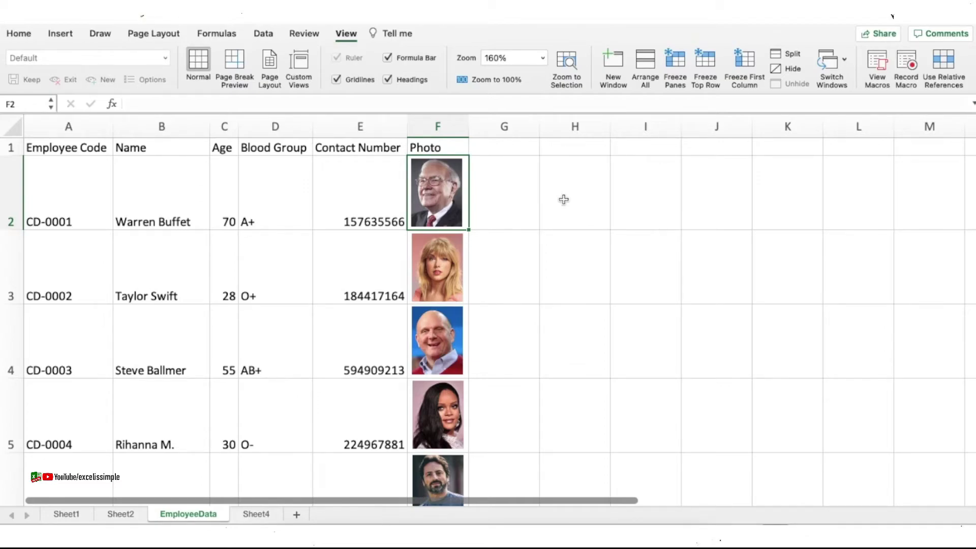
key("ctrl+c")
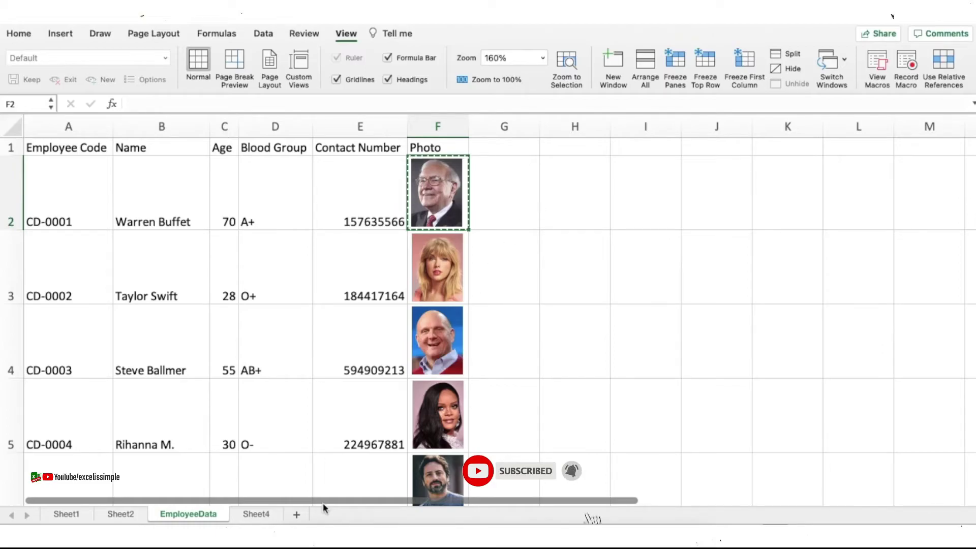
left_click(257, 514)
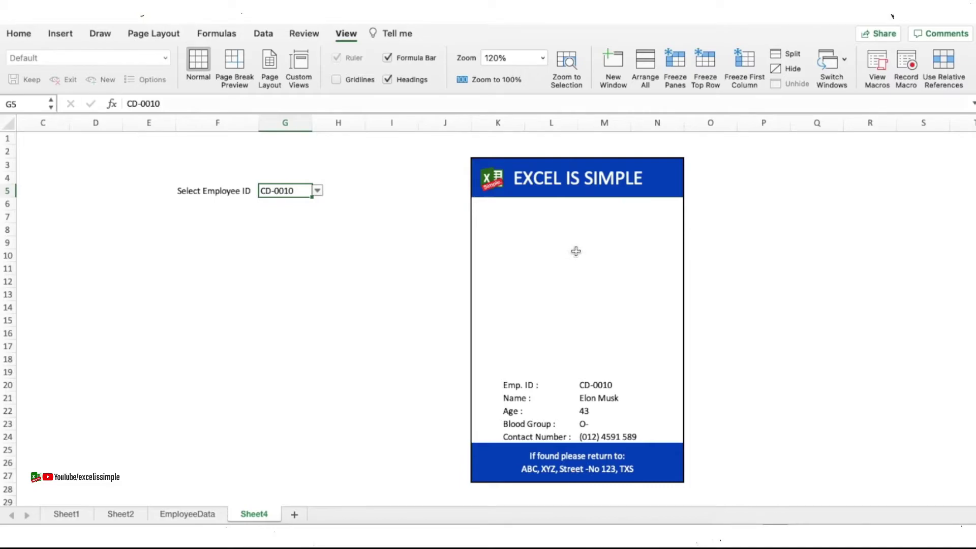
Paste a linked picture of the photo cell at L10 on the card, then delete the photo from F2.
left_click(560, 257)
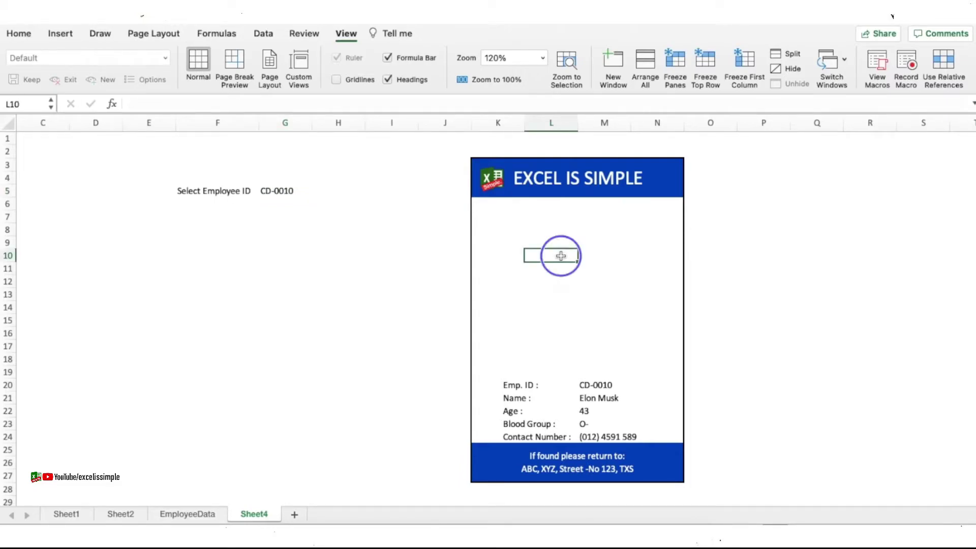
right_click(561, 256)
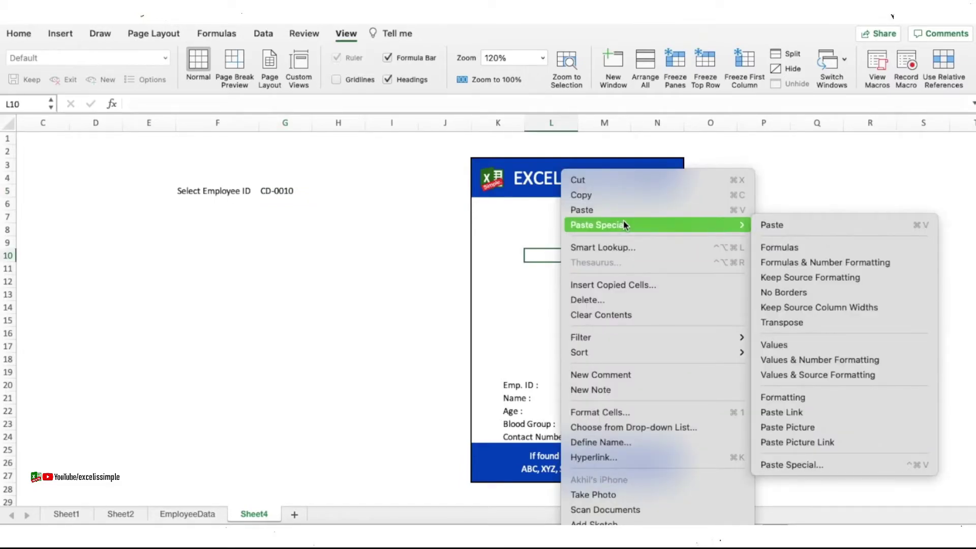
left_click(830, 442)
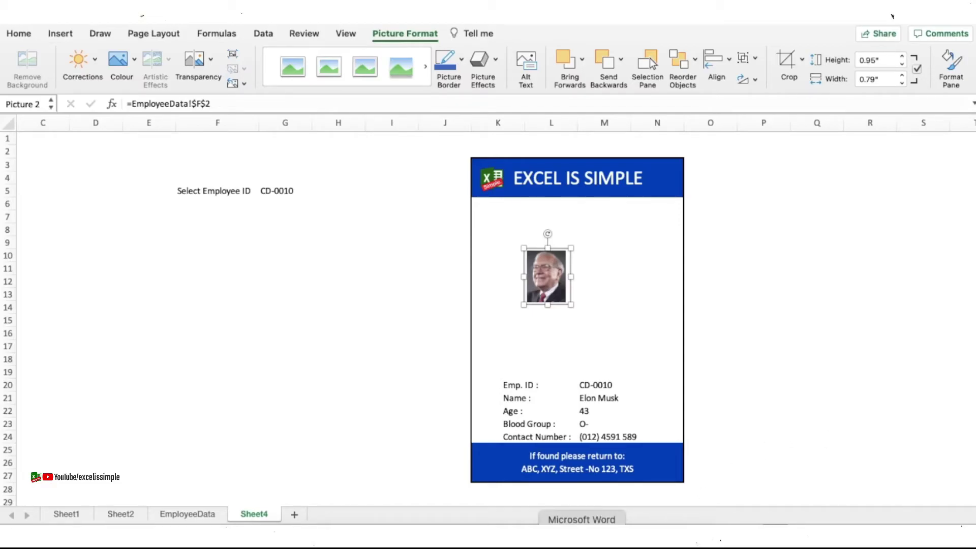
left_click(188, 514)
key("Delete")
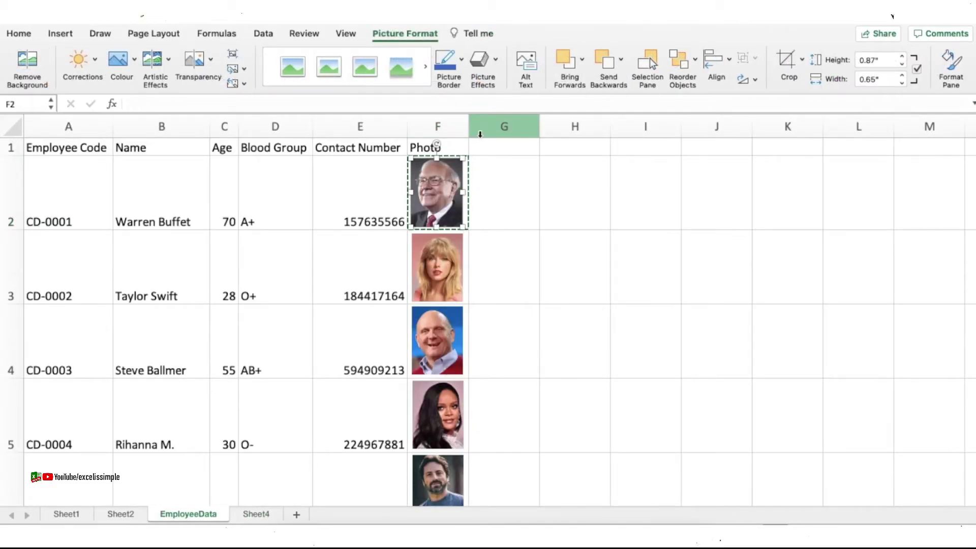
Return to Sheet4 and deselect, leaving the linked Warren Buffet picture beside CD-0010's details.
left_click(261, 514)
key("Escape")
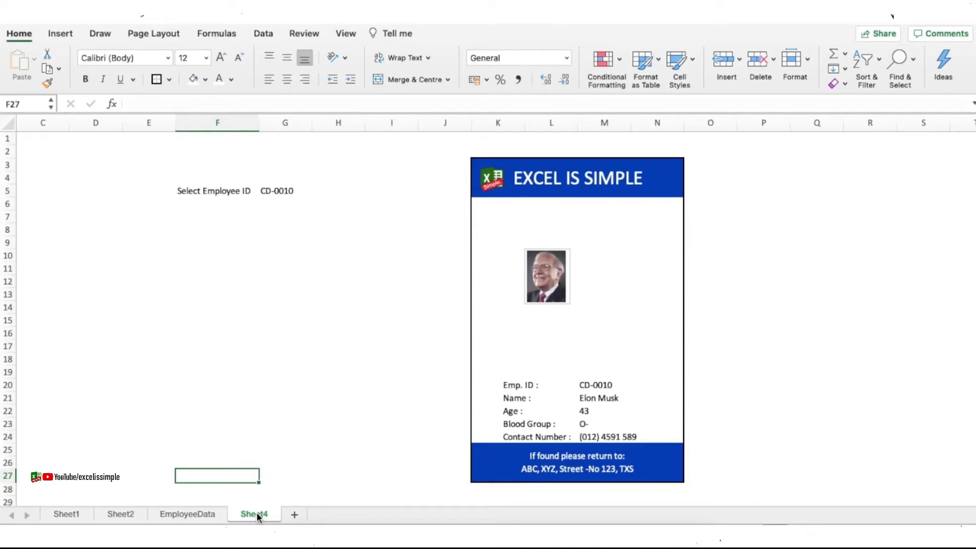
left_click(772, 324)
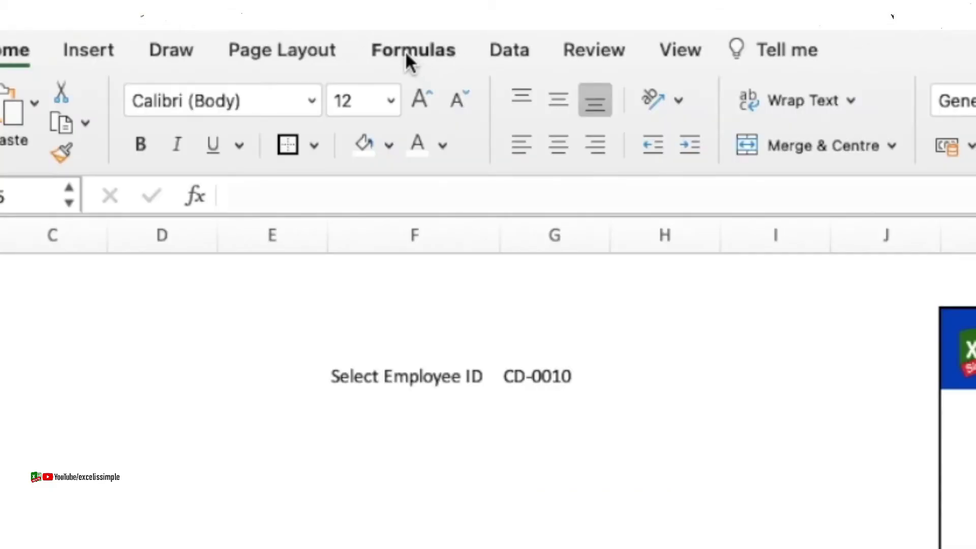
Start Define Name from the Formulas ribbon for a new range called photo.
left_click(212, 33)
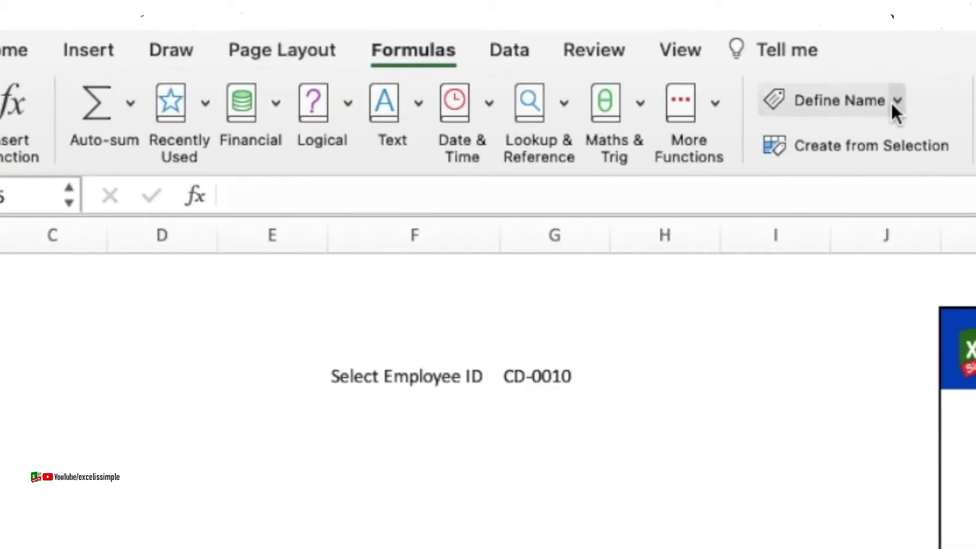
left_click(830, 100)
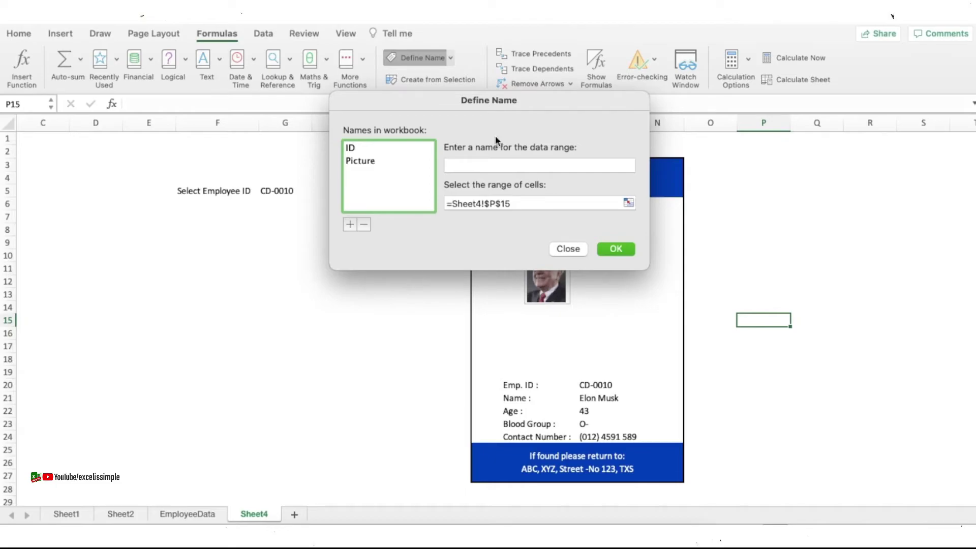
type("photo")
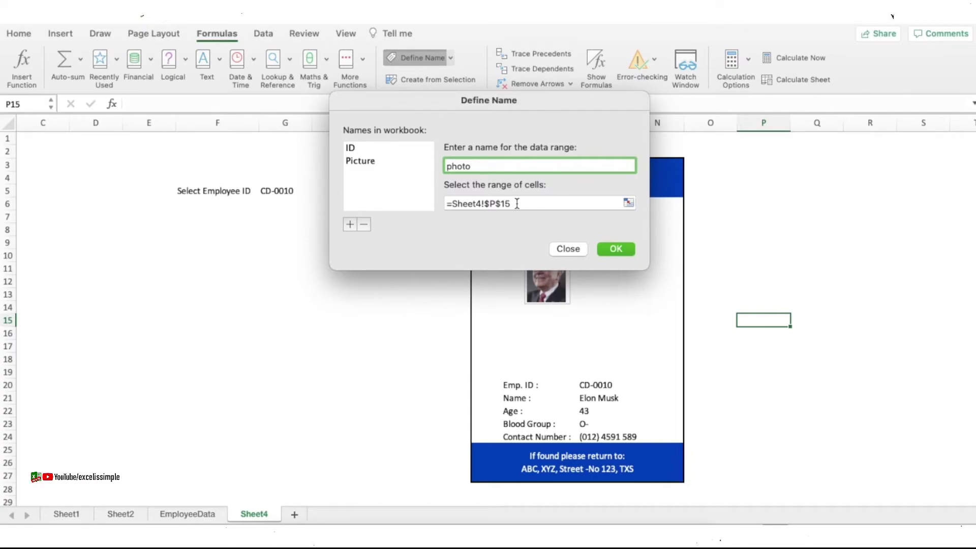
Begin the photo formula with INDEX over EmployeeData!$F$2:$F$15 as the photo range.
left_click(516, 203)
type("=")
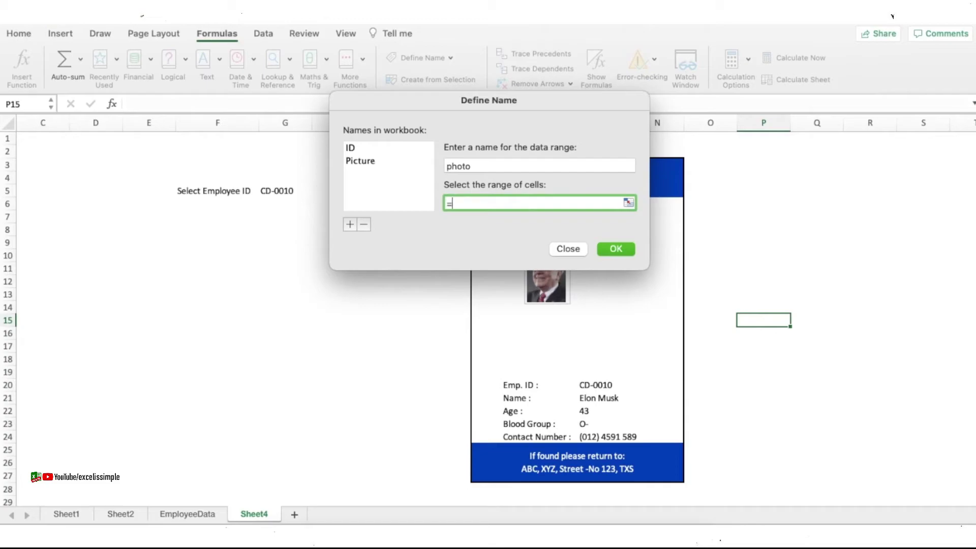
type("I")
type("NDEX(")
left_click(207, 515)
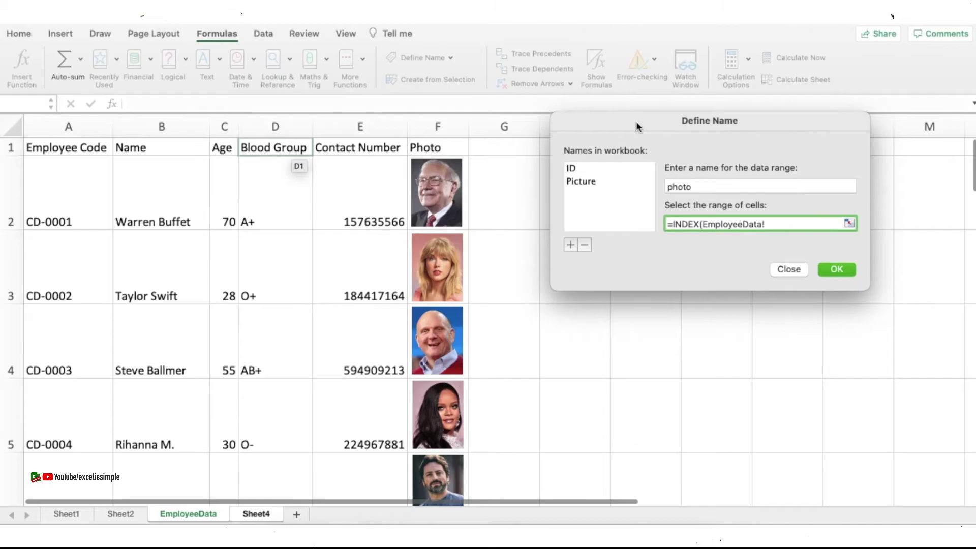
left_click(504, 206)
key("Left")
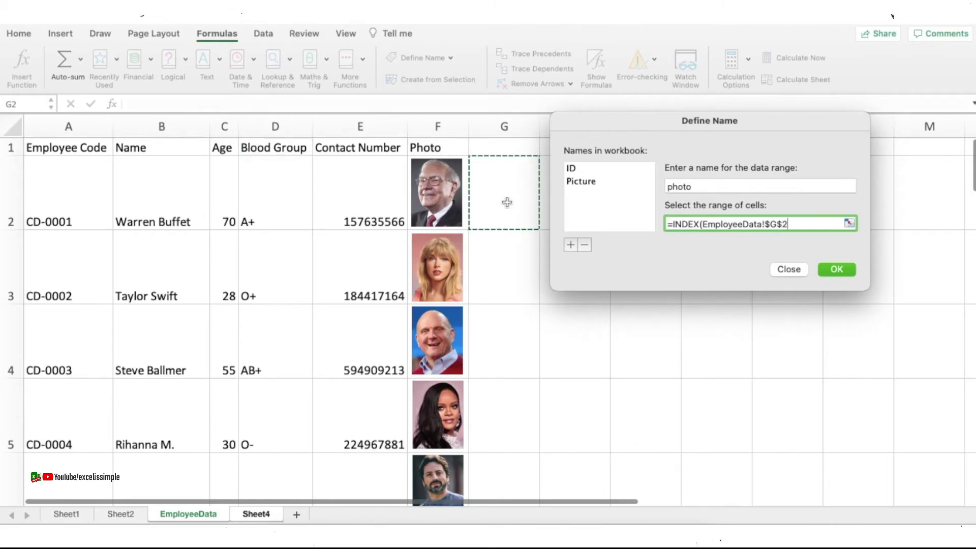
key("shift+Down")
key("shift+Down")
key("shift+Down")
key("shift+Down")
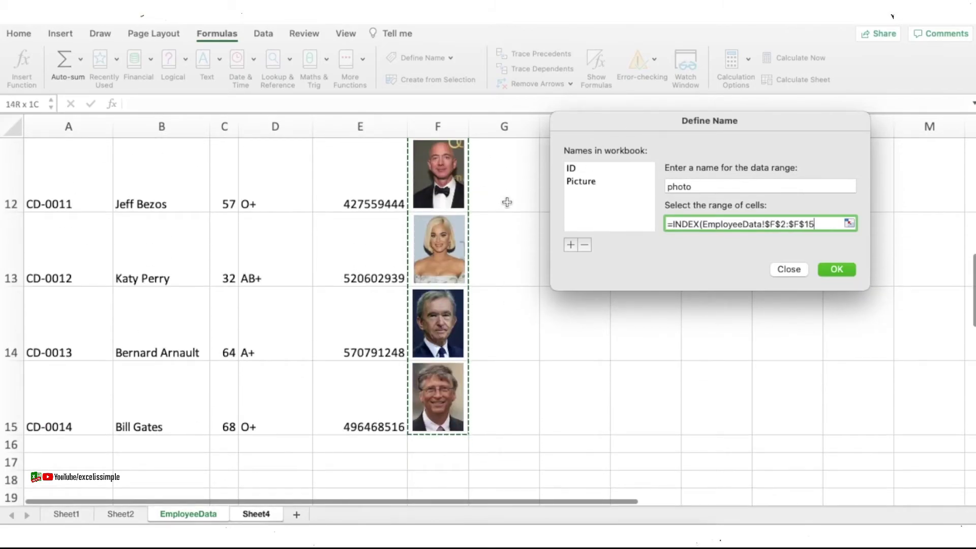
type(",")
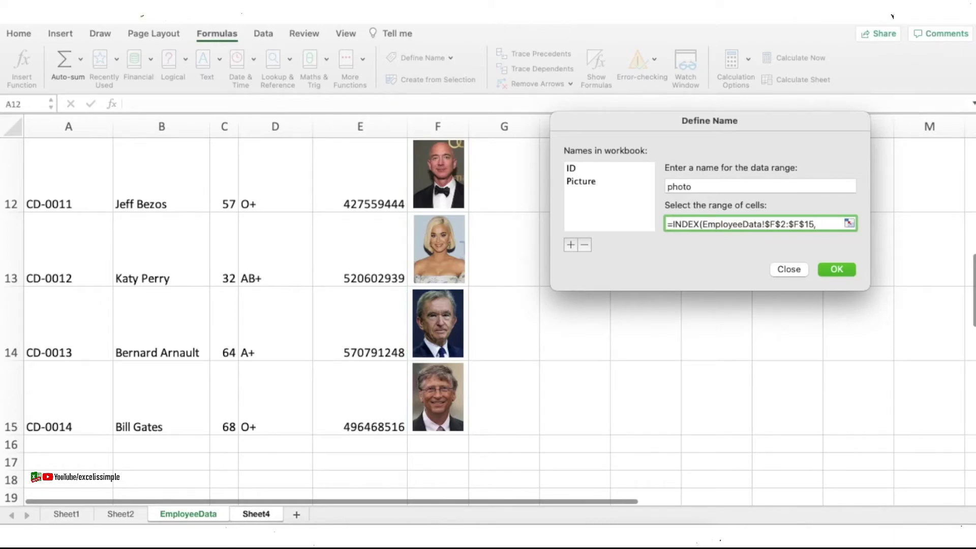
type("MATCH")
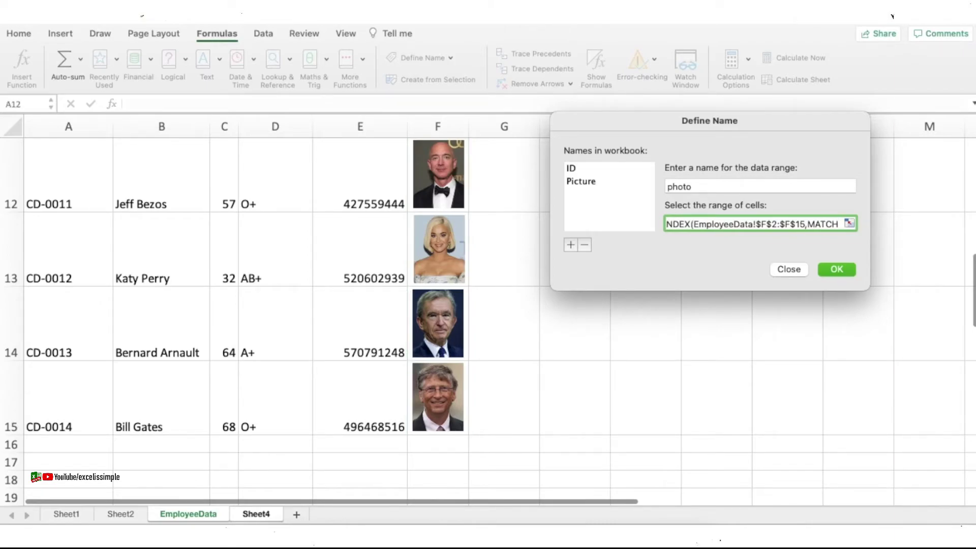
type("(")
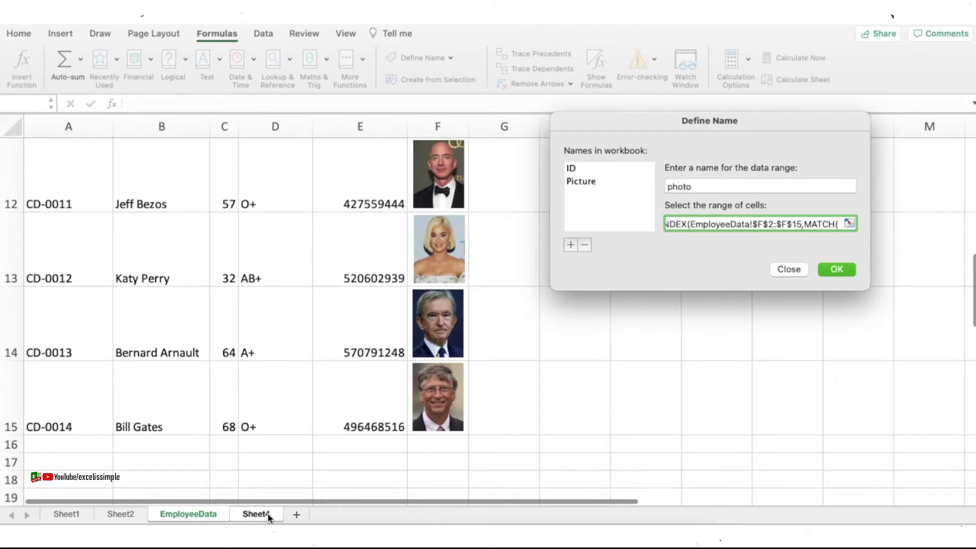
Complete MATCH(Sheet4!$G$5,EmployeeData!$A$2:$A$15,0) and confirm the photo name definition.
left_click(268, 513)
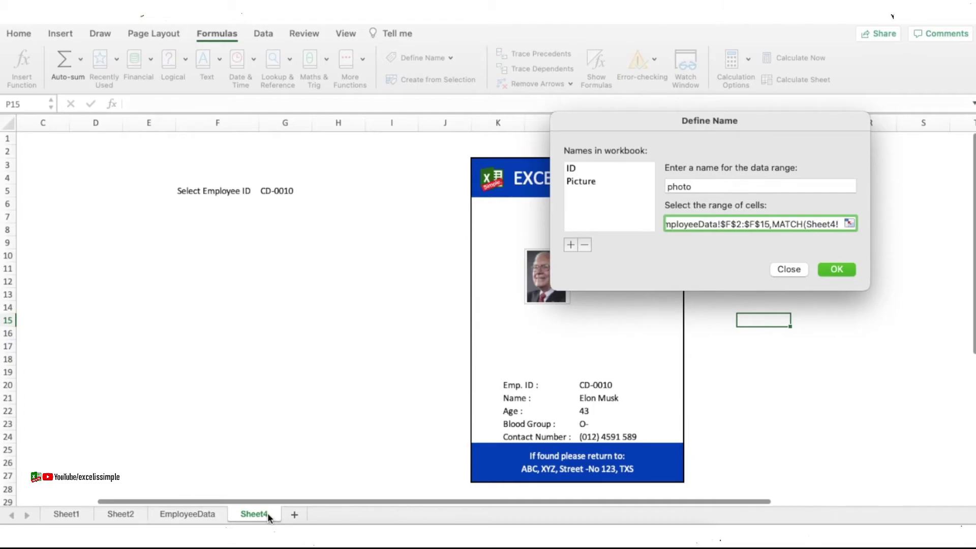
left_click(214, 191)
left_click(277, 191)
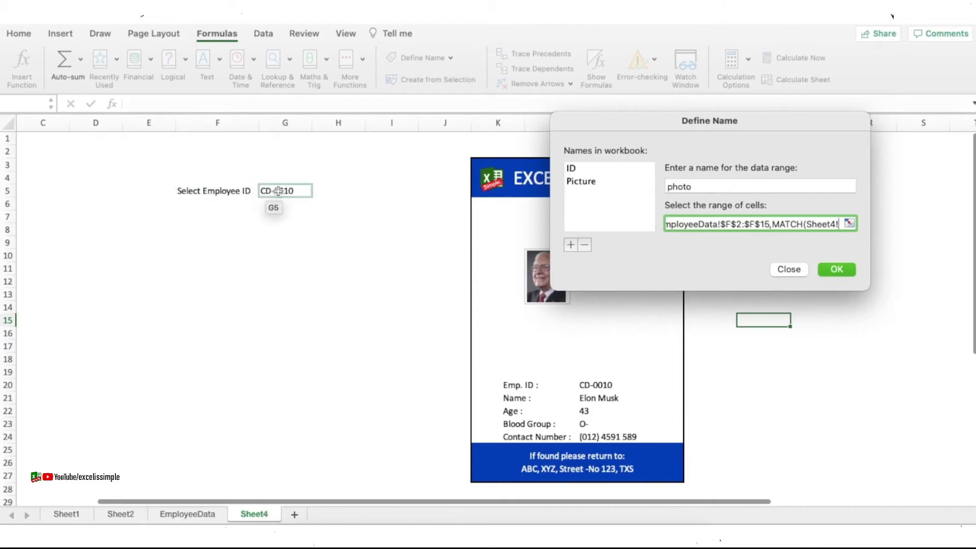
type(",")
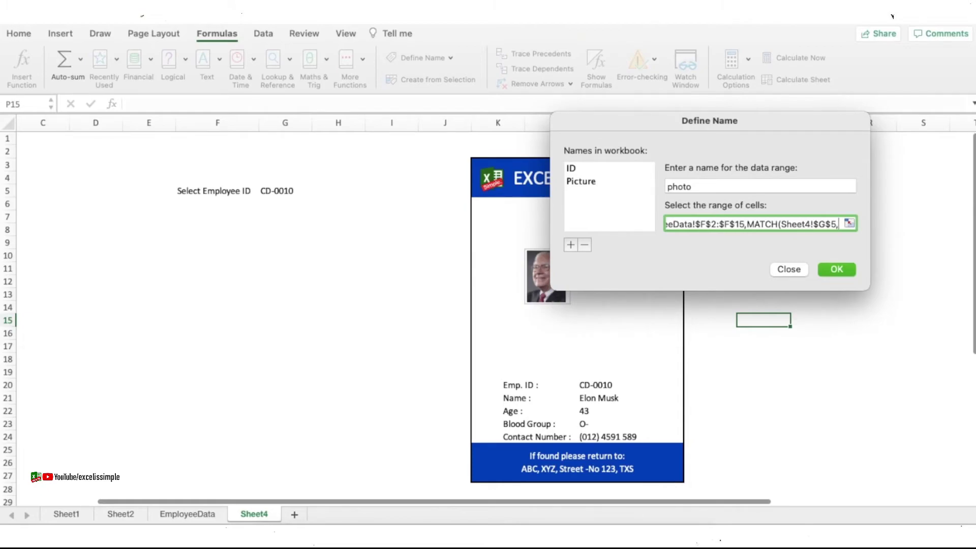
left_click(191, 515)
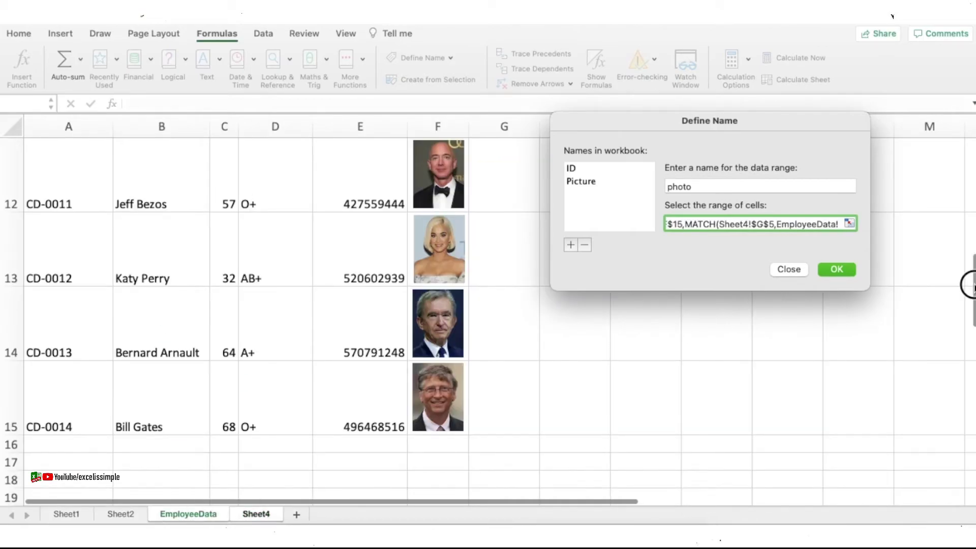
left_click_drag(974, 284, 973, 133)
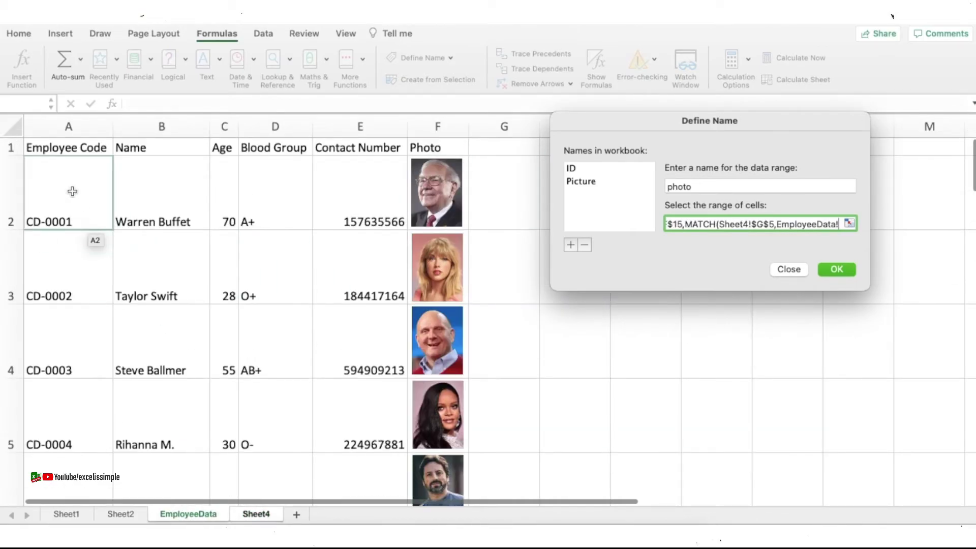
left_click_drag(72, 192, 65, 345)
type(",")
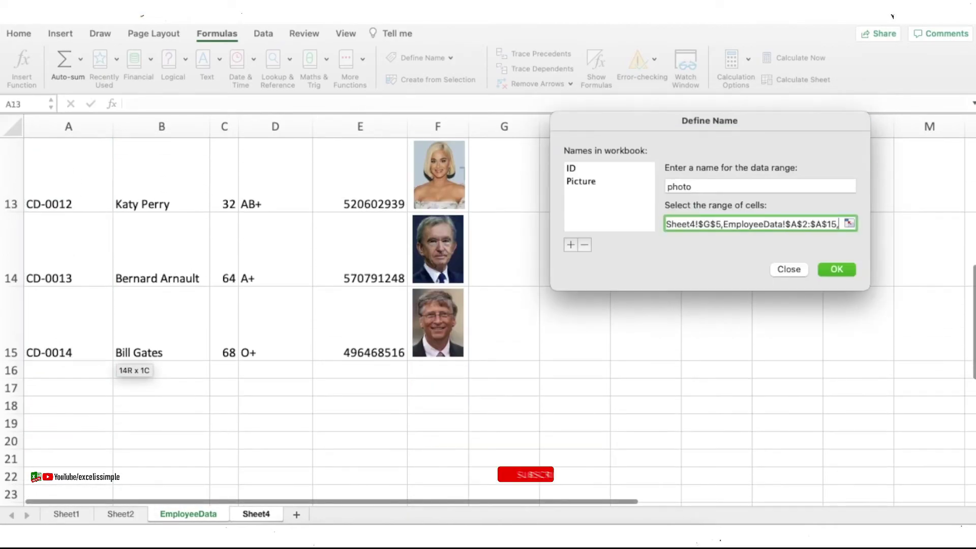
type("0")
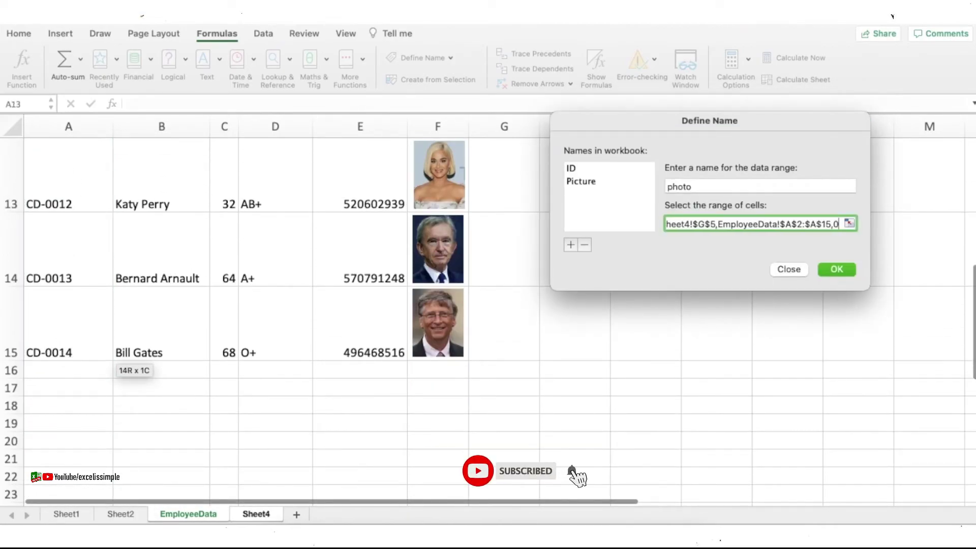
type(")")
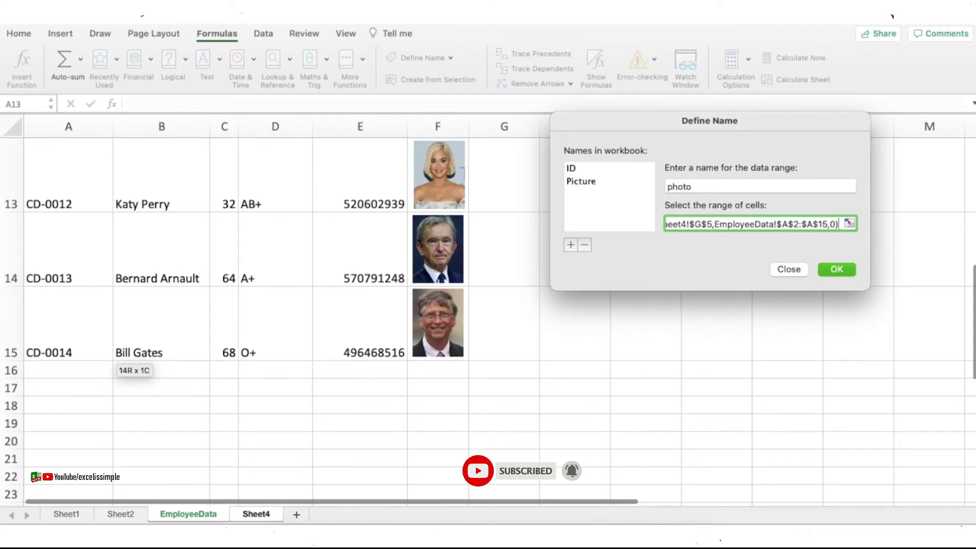
type(")")
left_click(250, 239)
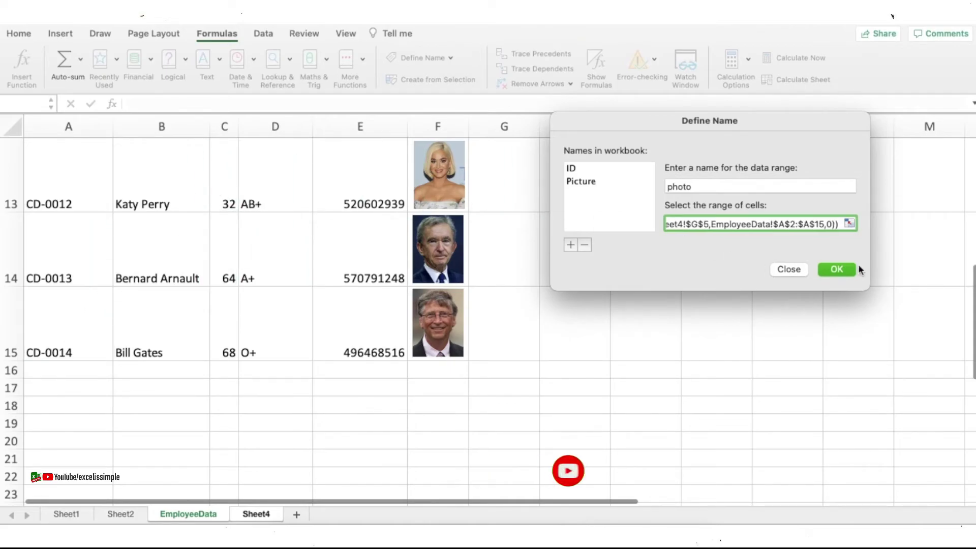
left_click(839, 271)
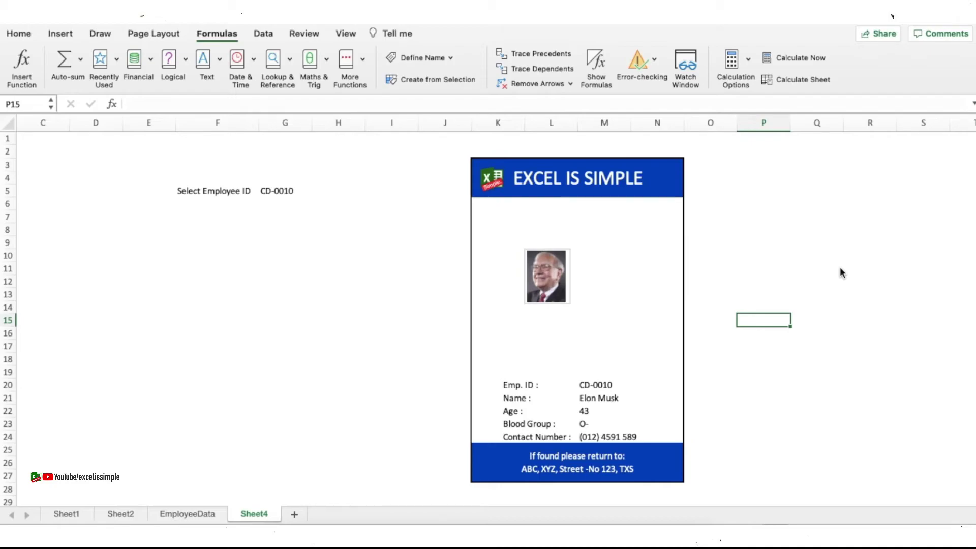
Relink the card picture from EmployeeData!$F$2 to =photo so it shows Elon Musk for CD-0010.
left_click(562, 263)
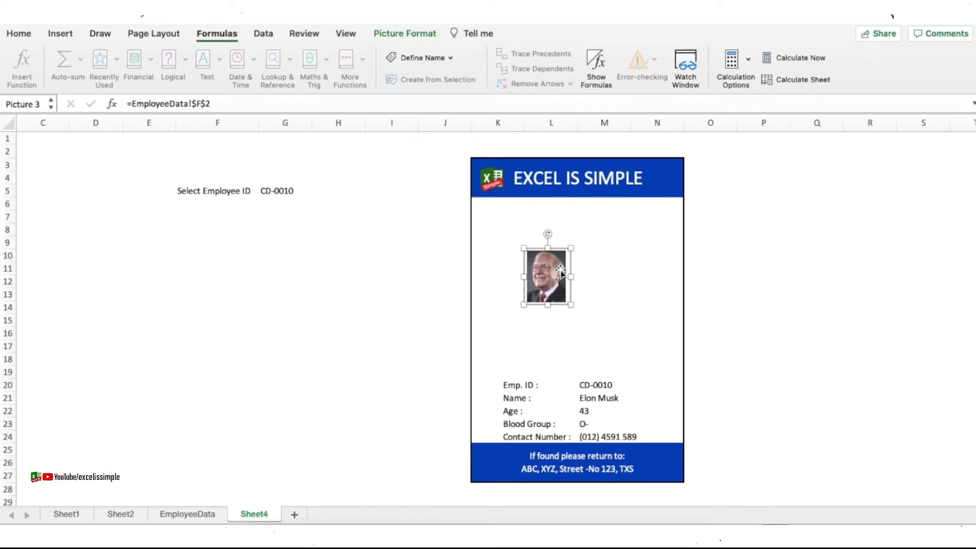
left_click(595, 267)
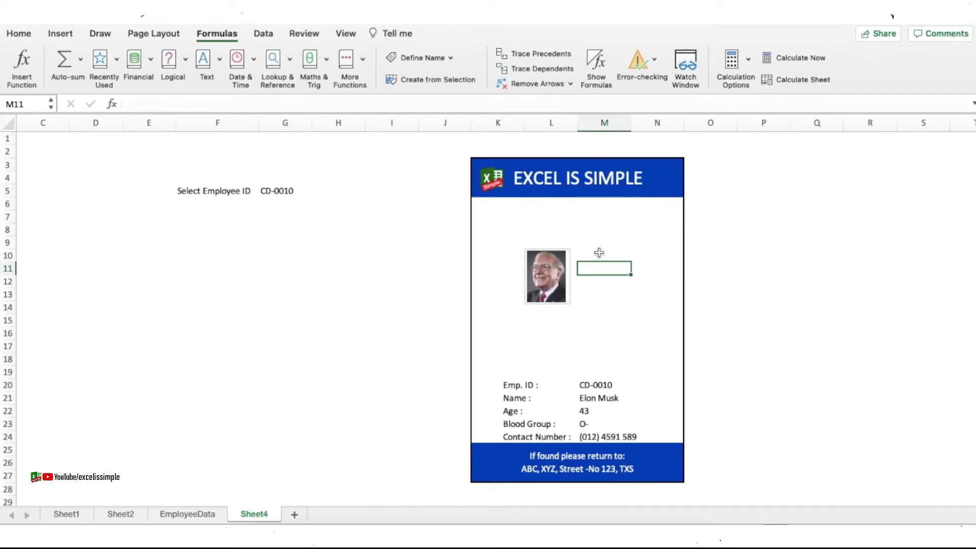
left_click(546, 273)
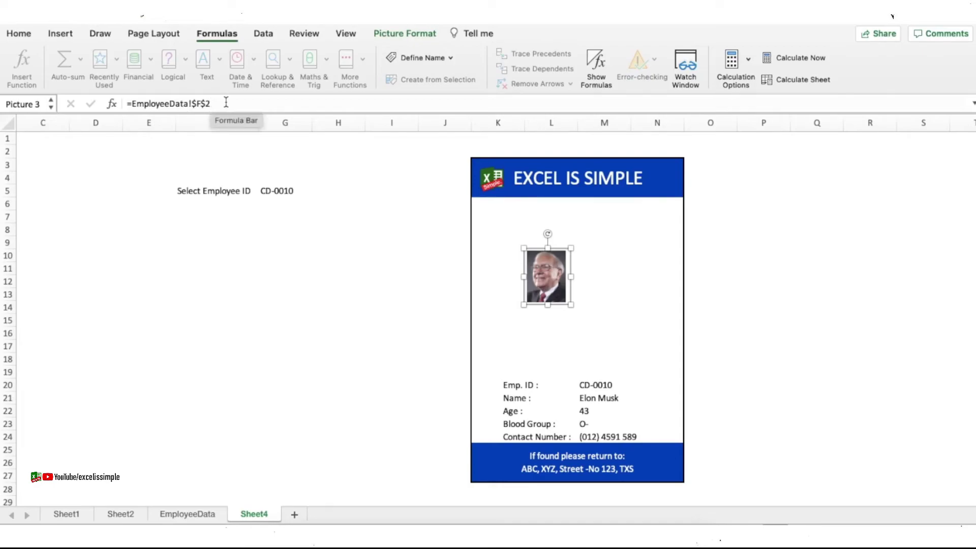
left_click_drag(133, 104, 209, 104)
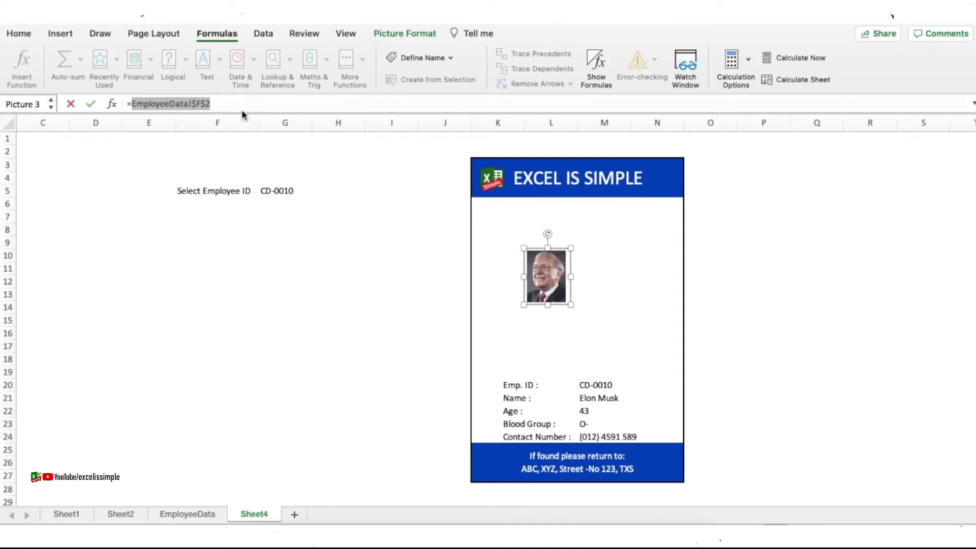
key("BackSpace")
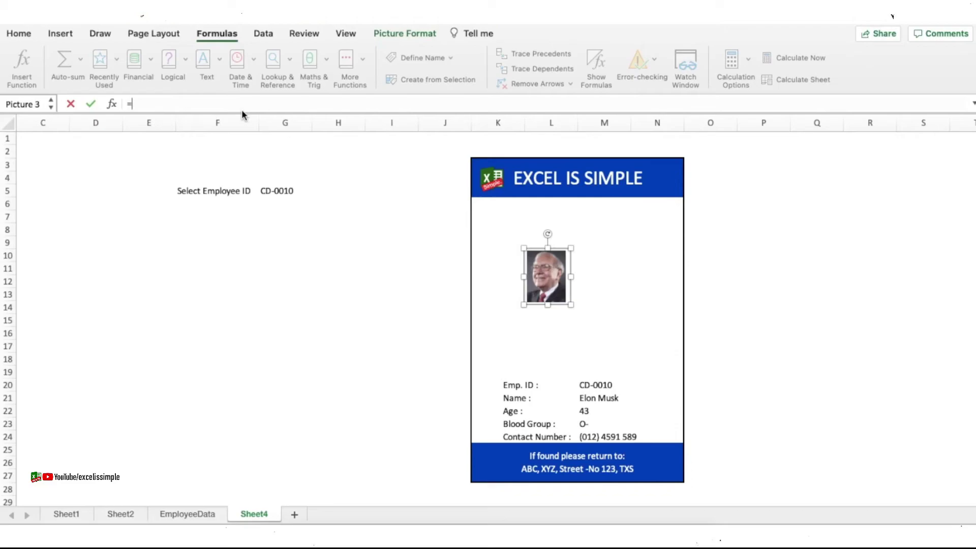
type("phot")
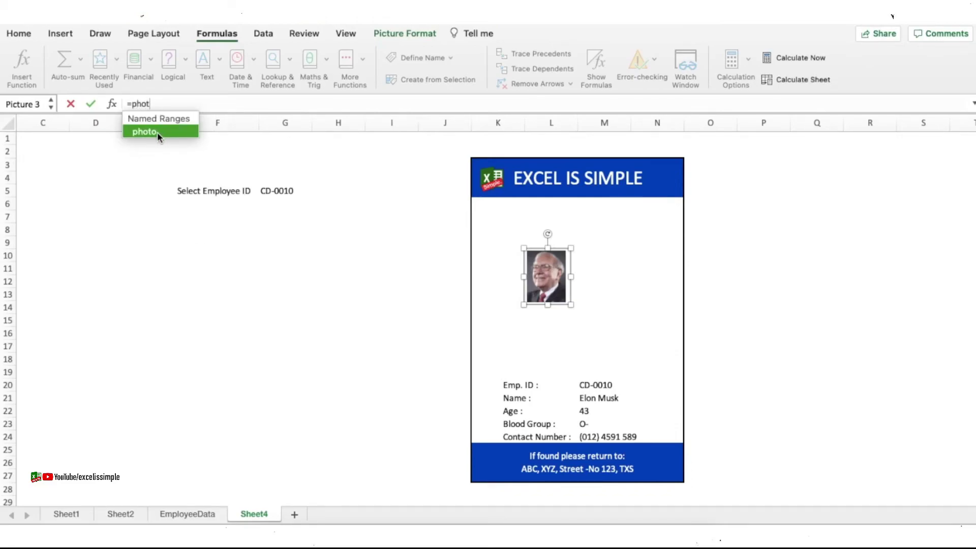
left_click(157, 133)
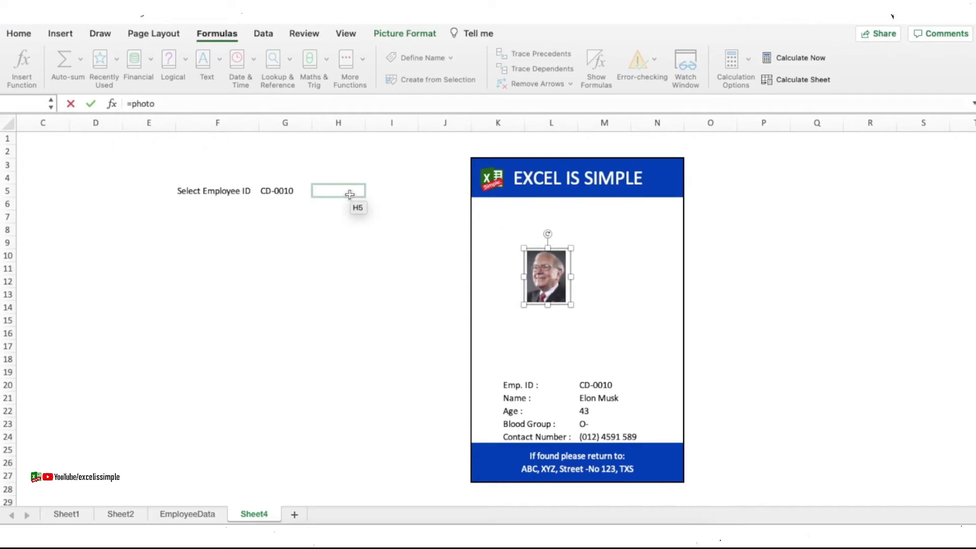
key("Return")
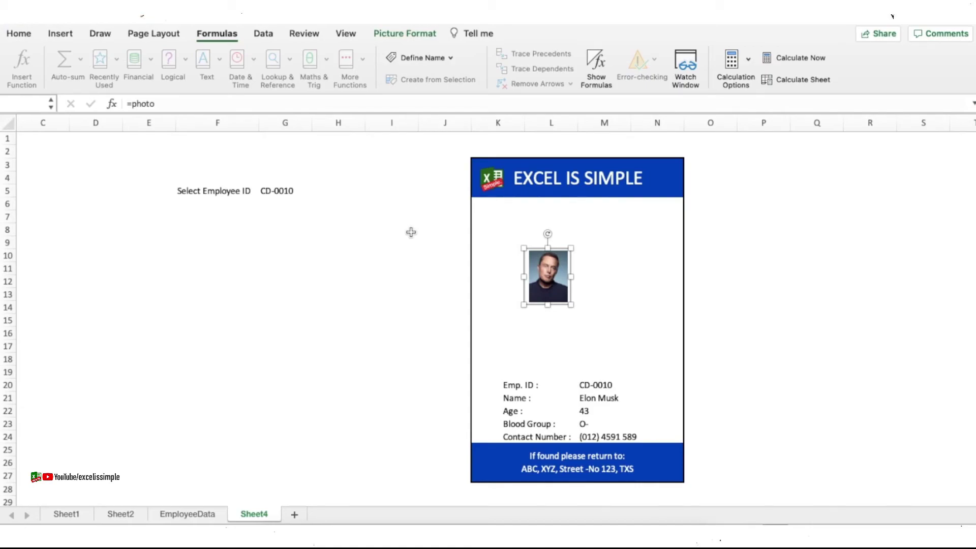
Enlarge and reposition the linked photo on the ID card.
left_click_drag(574, 305, 623, 344)
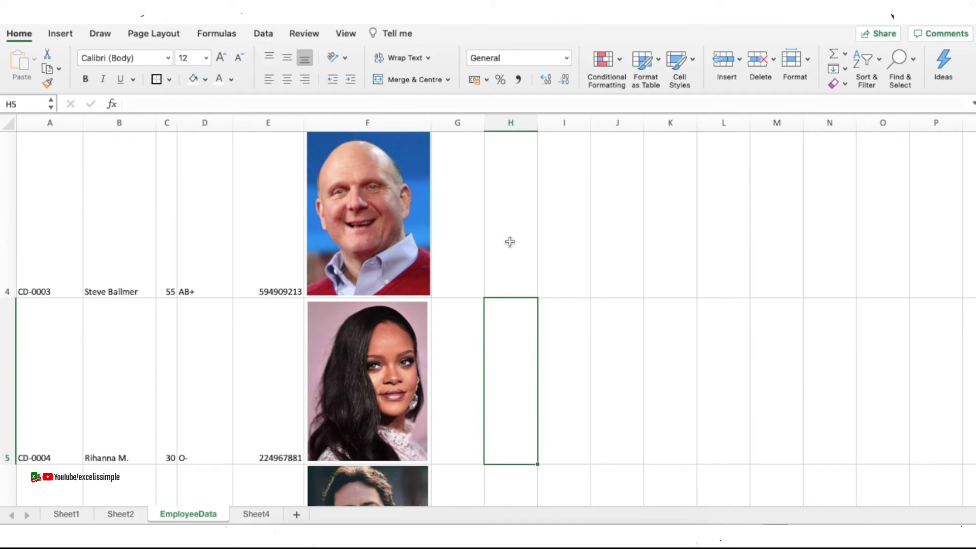
Choose CD-0014 in G5 so the card shows Bill Gates, then select the card area J2:O28.
left_click(256, 514)
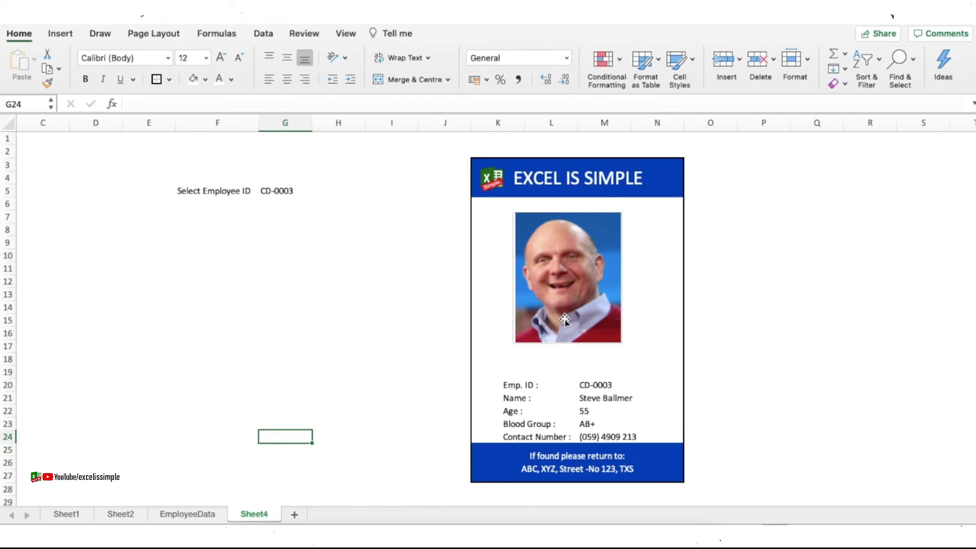
left_click(564, 321)
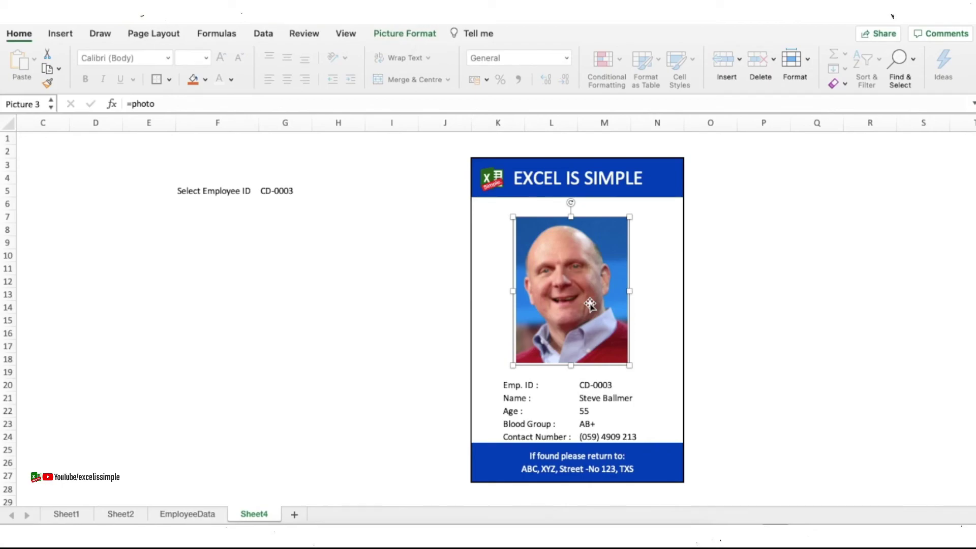
left_click(315, 191)
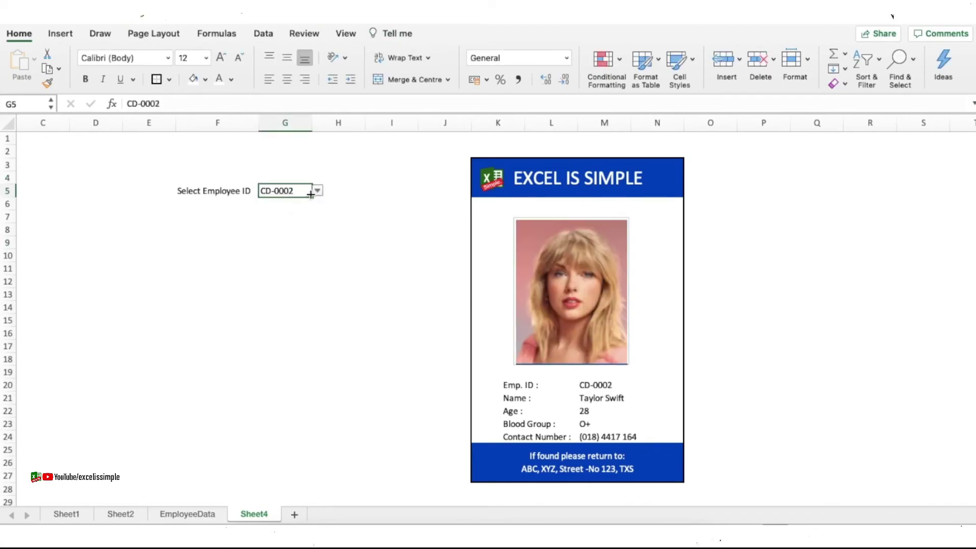
left_click(316, 190)
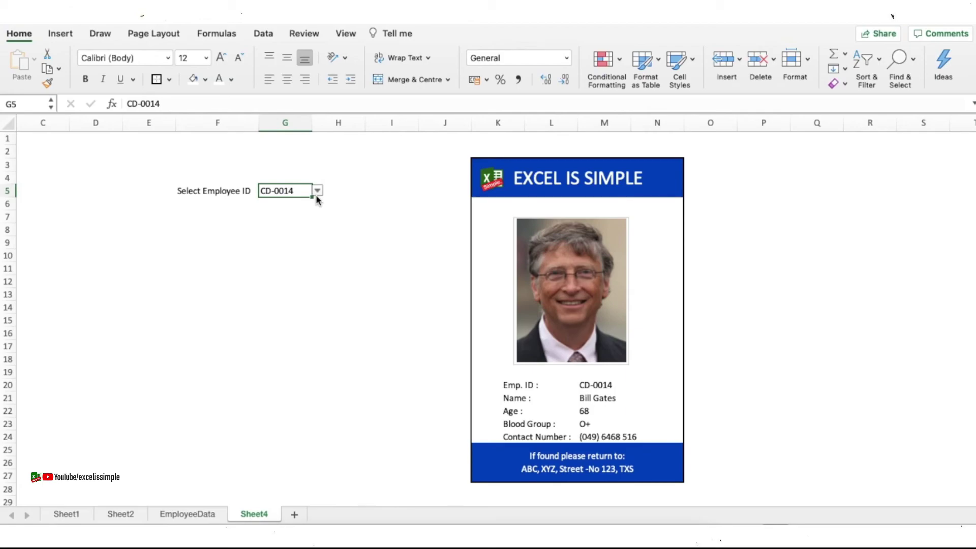
left_click_drag(435, 151, 709, 489)
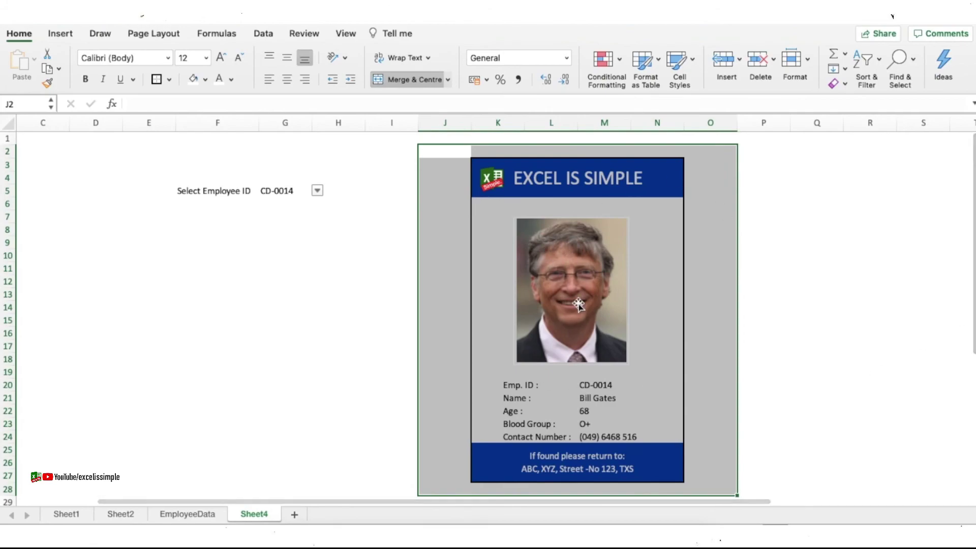
left_click(274, 210)
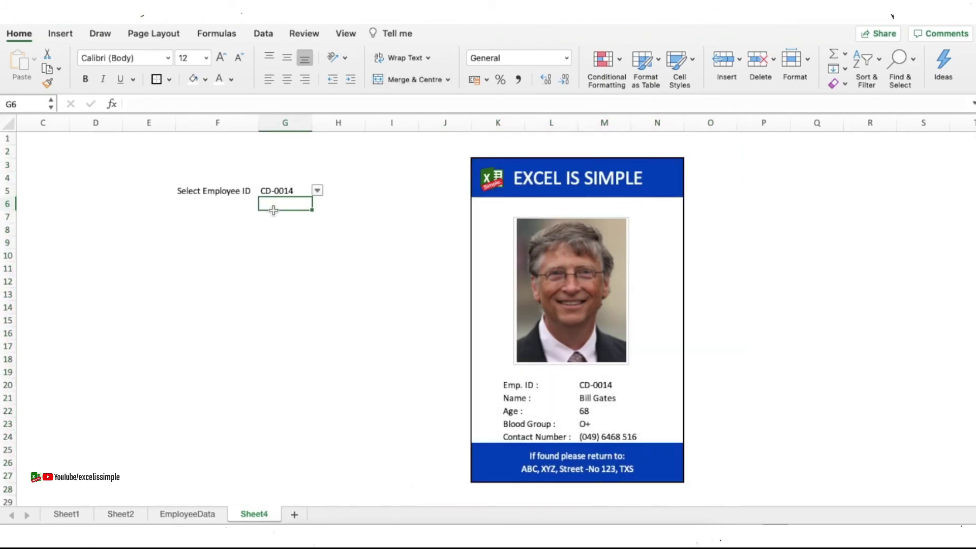